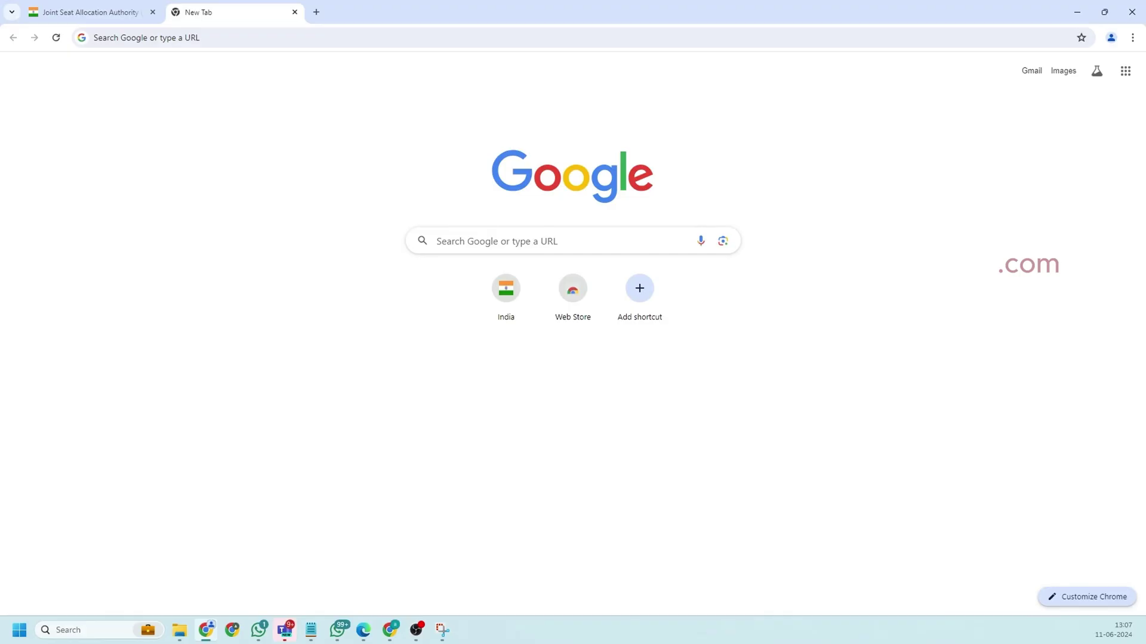
Step: Search Google for 'josaa nic in' to reach the official JoSAA website
{"action": "left_click", "coordinate": [538, 241]}
{"action": "type", "text": "josaa nic"}
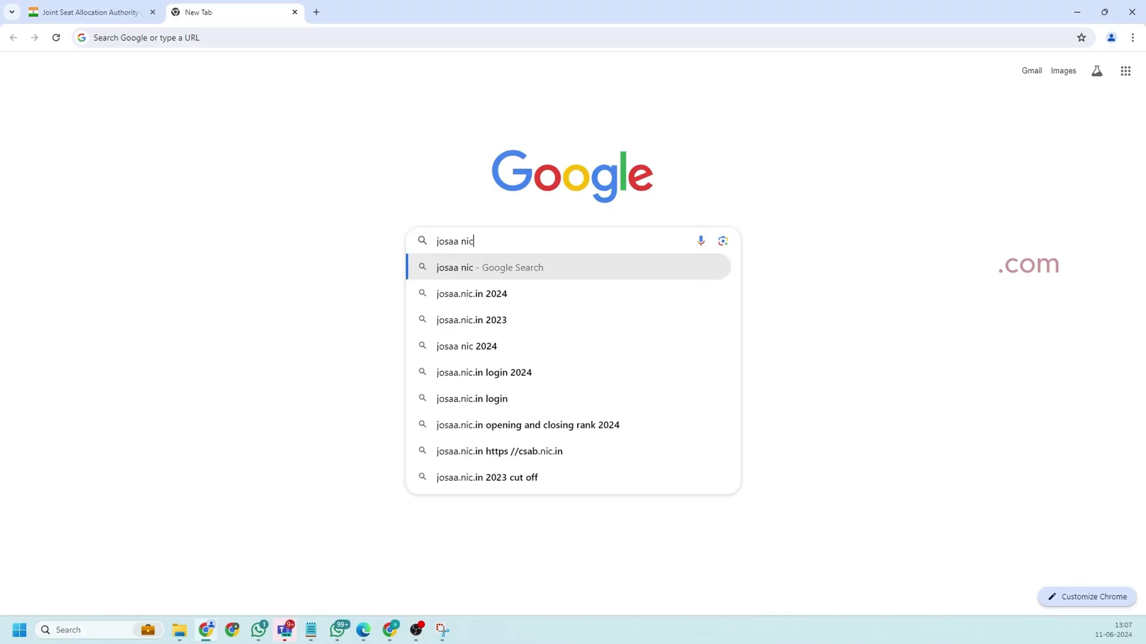
{"action": "type", "text": " in"}
{"action": "key", "text": "Return"}
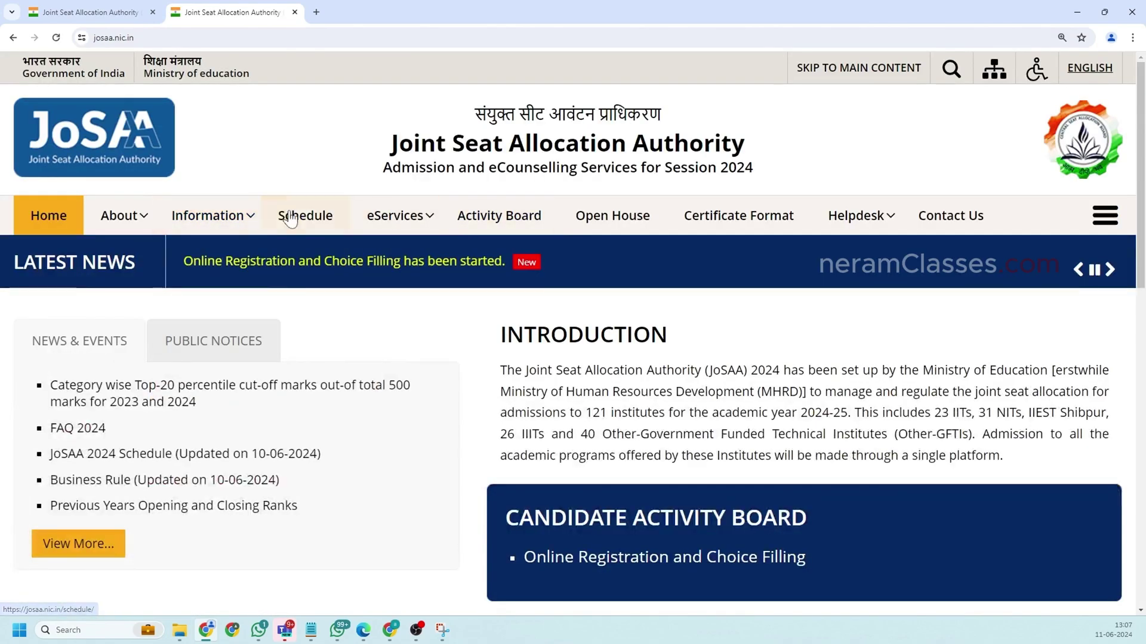
Step: Close the older tab and follow the 'Online Registration and Choice Filling has been started' news item
{"action": "left_click", "coordinate": [153, 12]}
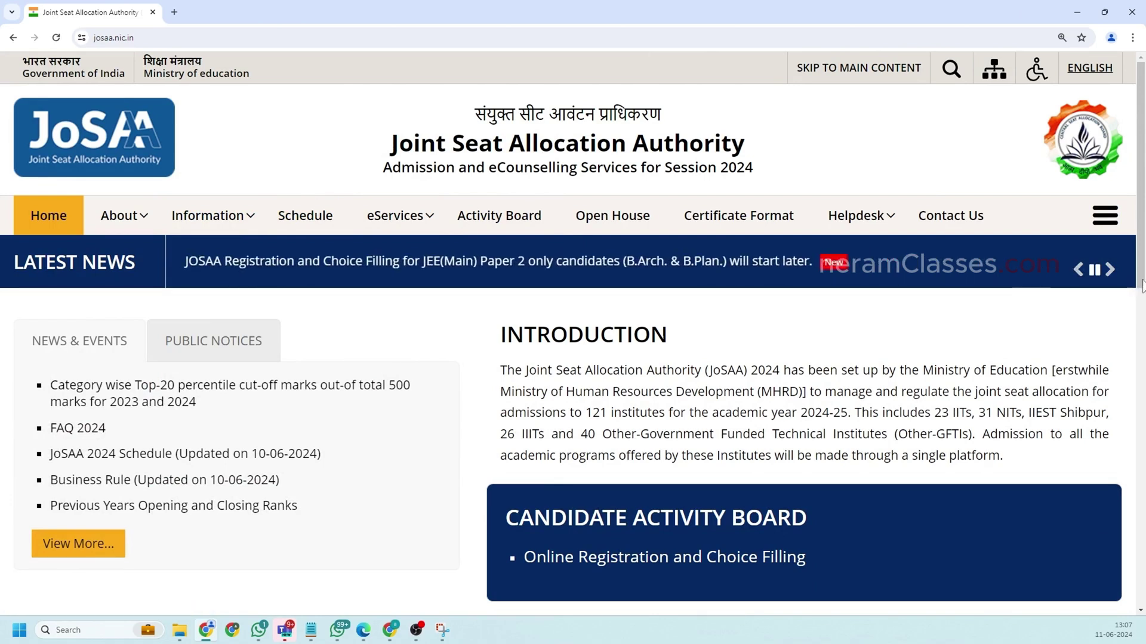
{"action": "left_click", "coordinate": [1079, 272]}
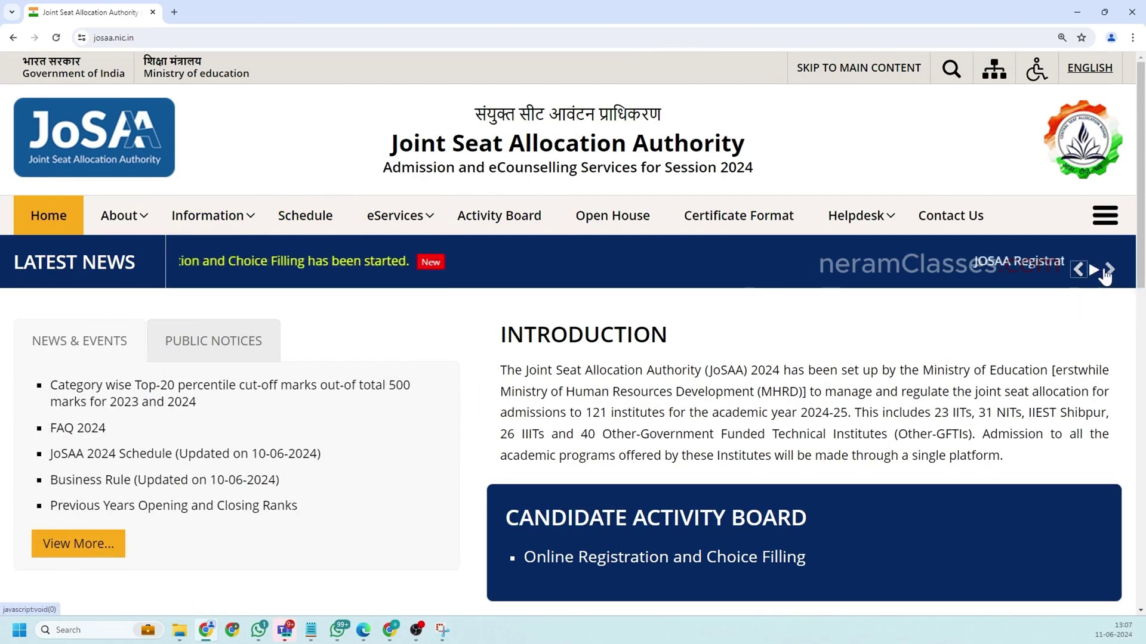
{"action": "left_click", "coordinate": [1109, 270]}
{"action": "left_click", "coordinate": [1109, 270]}
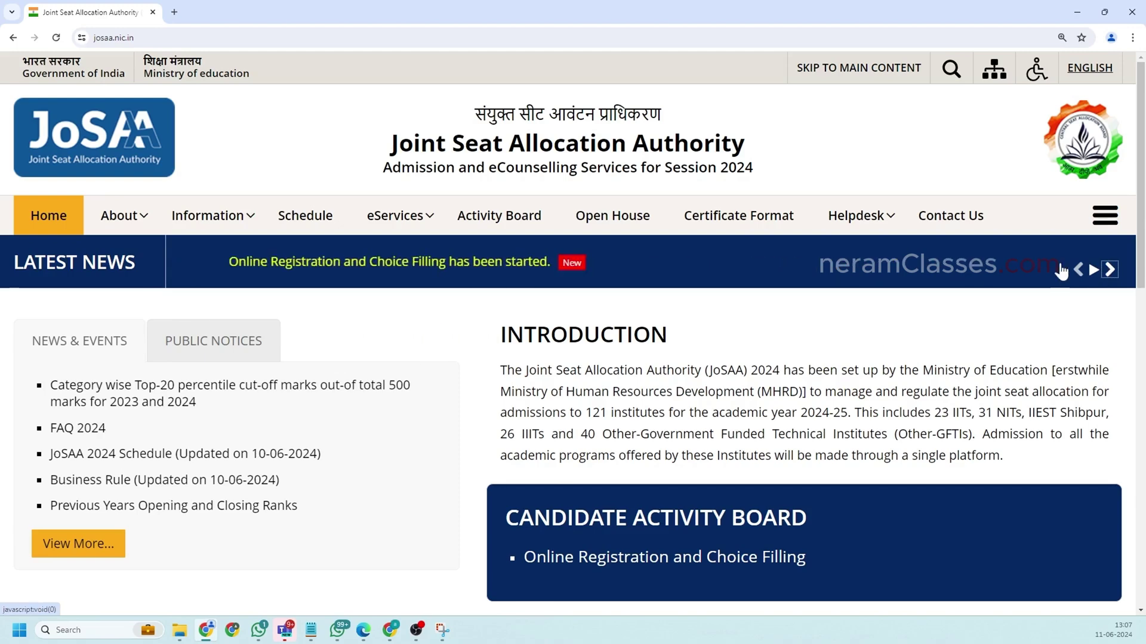
{"action": "left_click", "coordinate": [368, 269]}
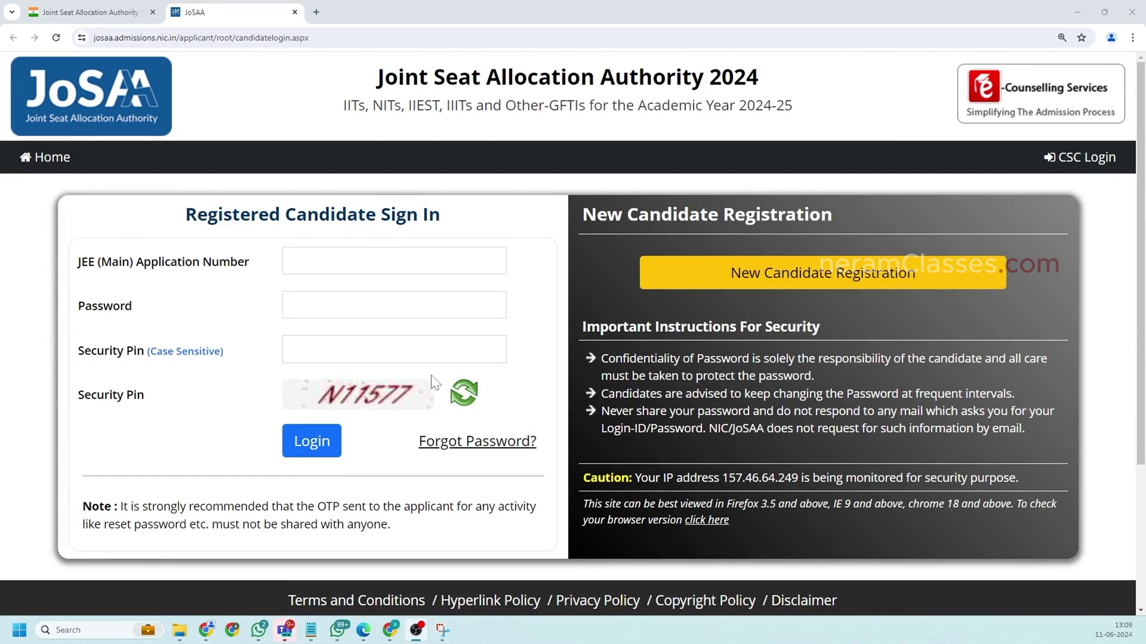
Step: Log in as a registered candidate with application number, password, security pin and OTP
{"action": "left_click", "coordinate": [857, 279]}
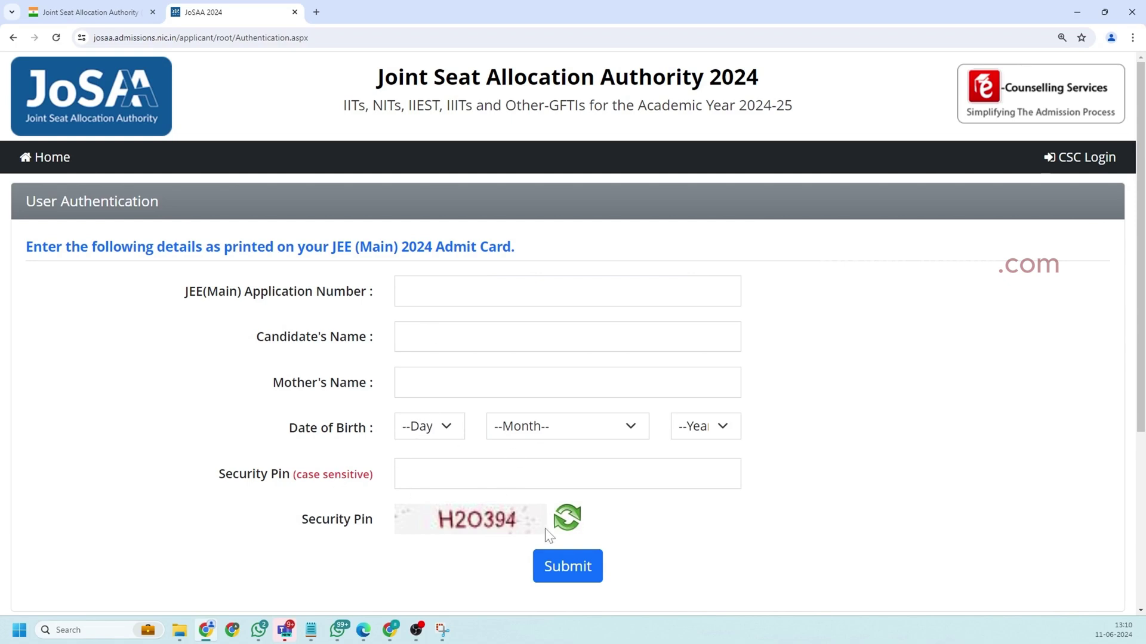
{"action": "left_click", "coordinate": [582, 568]}
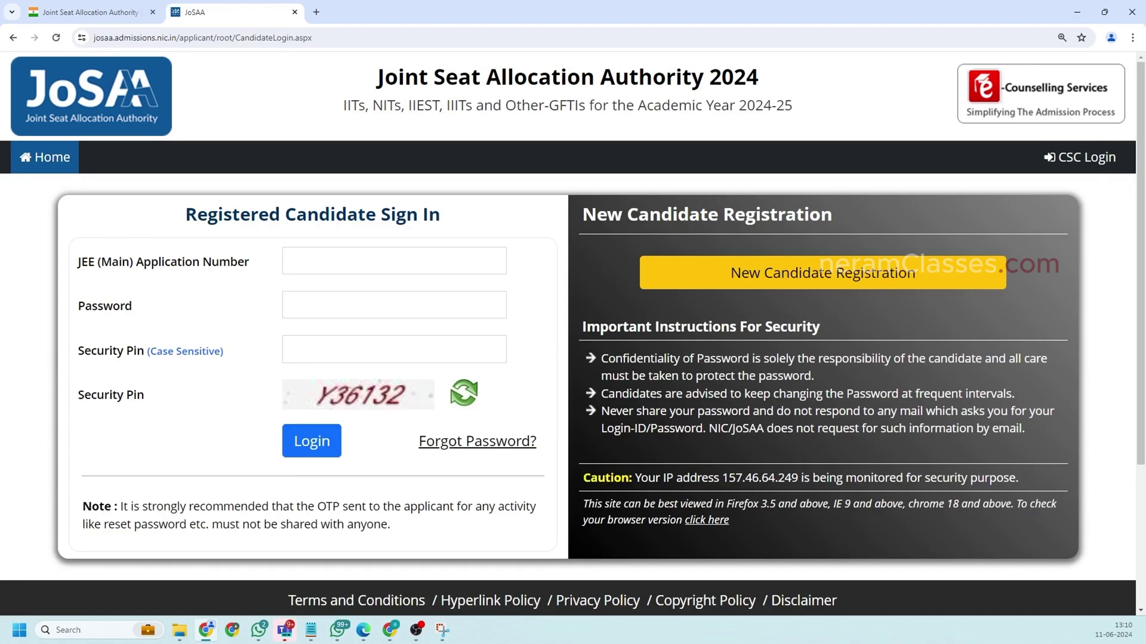
{"action": "left_click", "coordinate": [394, 260]}
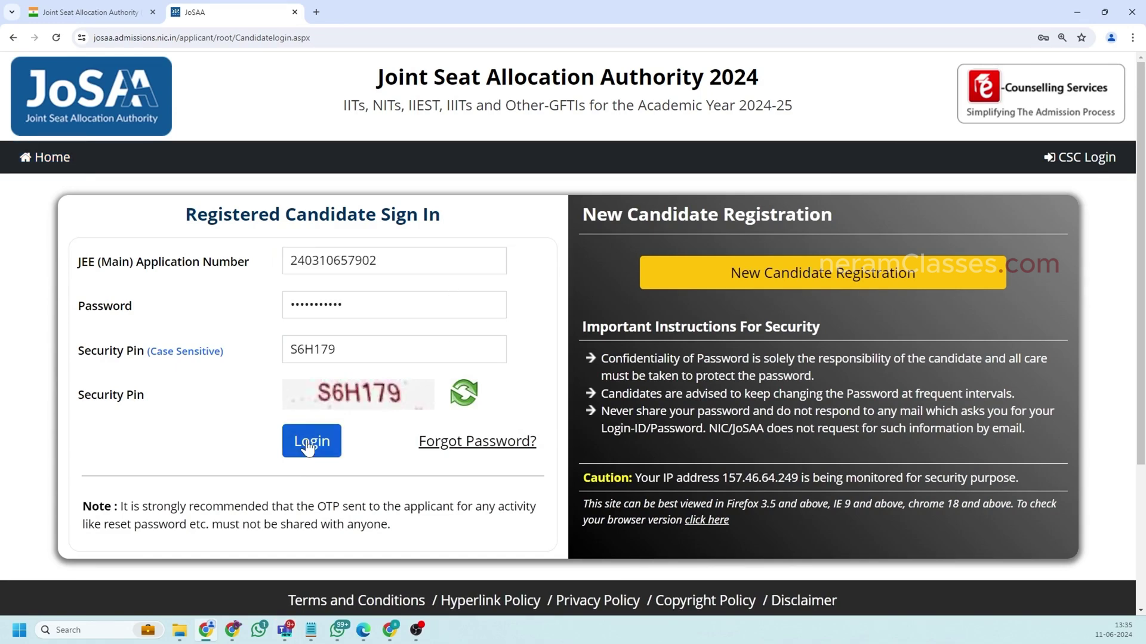
{"action": "left_click", "coordinate": [309, 446]}
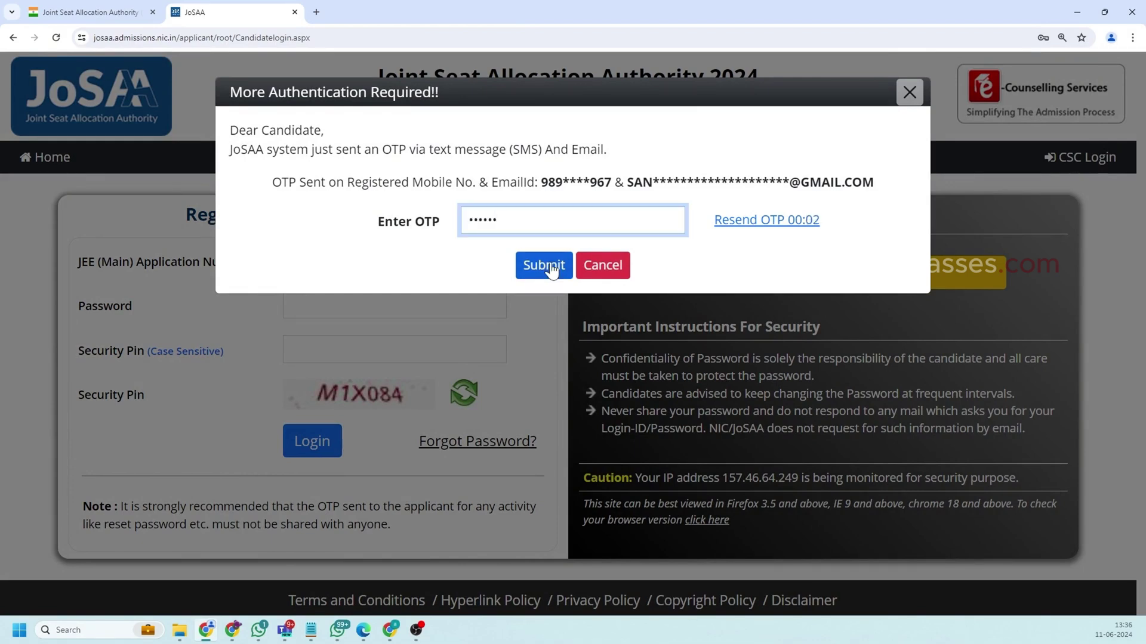
{"action": "left_click", "coordinate": [550, 268]}
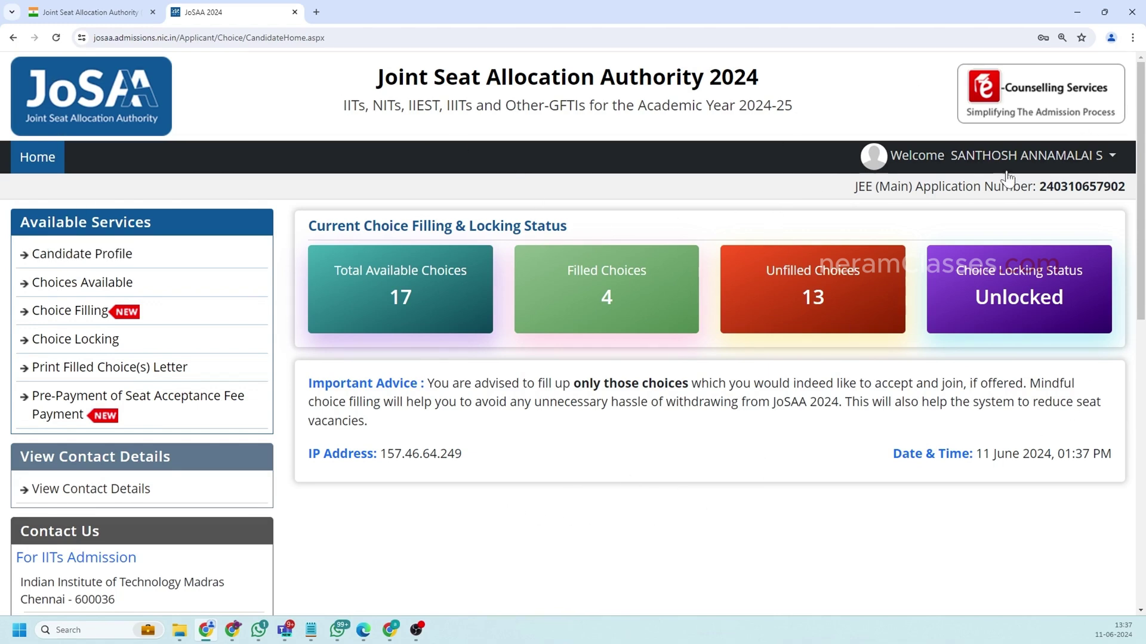
{"action": "left_click", "coordinate": [1084, 166]}
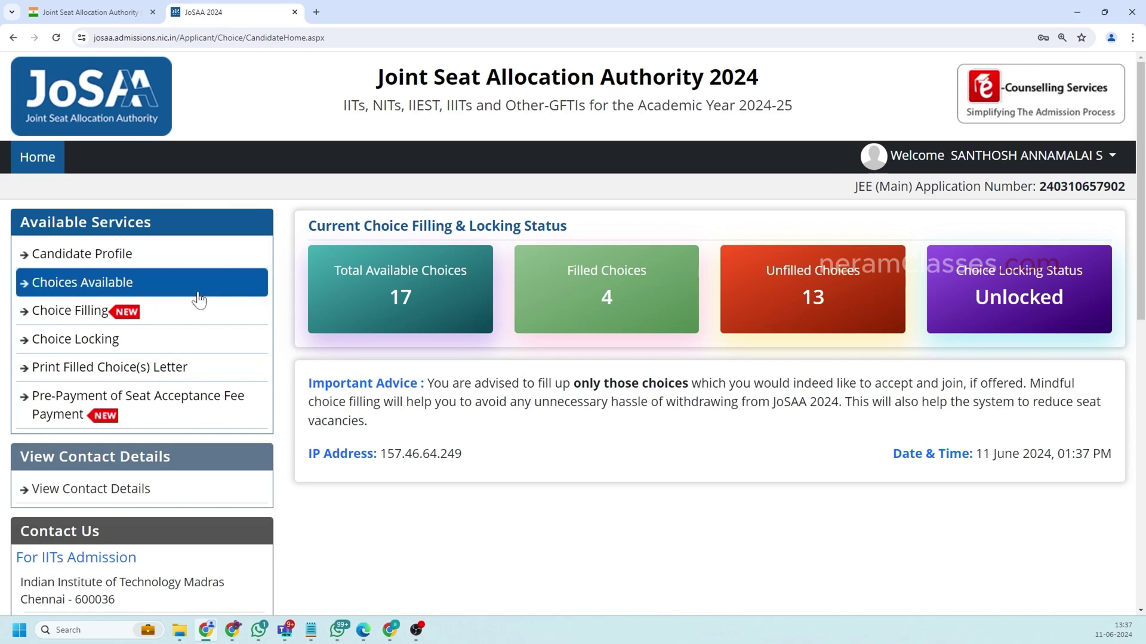
{"action": "left_click", "coordinate": [84, 262]}
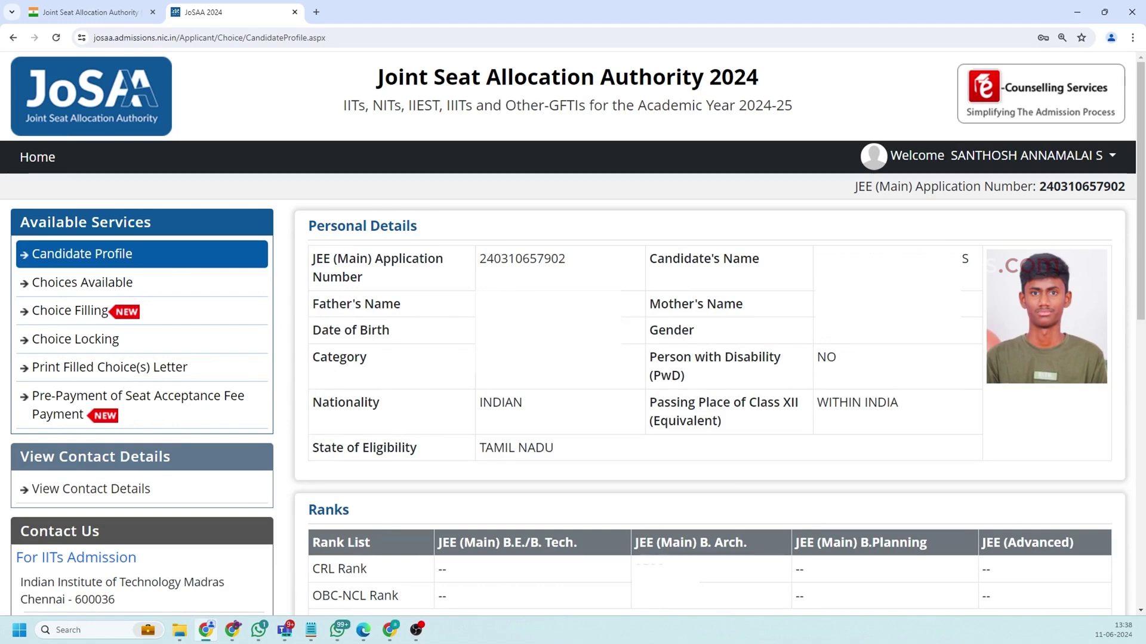
{"action": "key", "text": "alt+Left"}
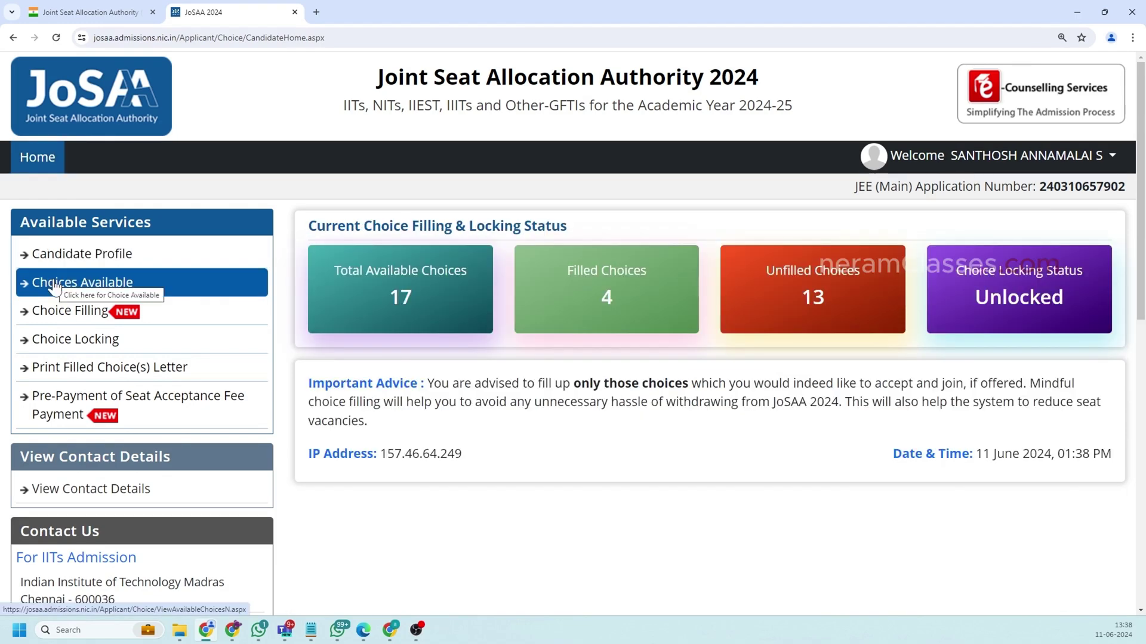
{"action": "left_click", "coordinate": [53, 285]}
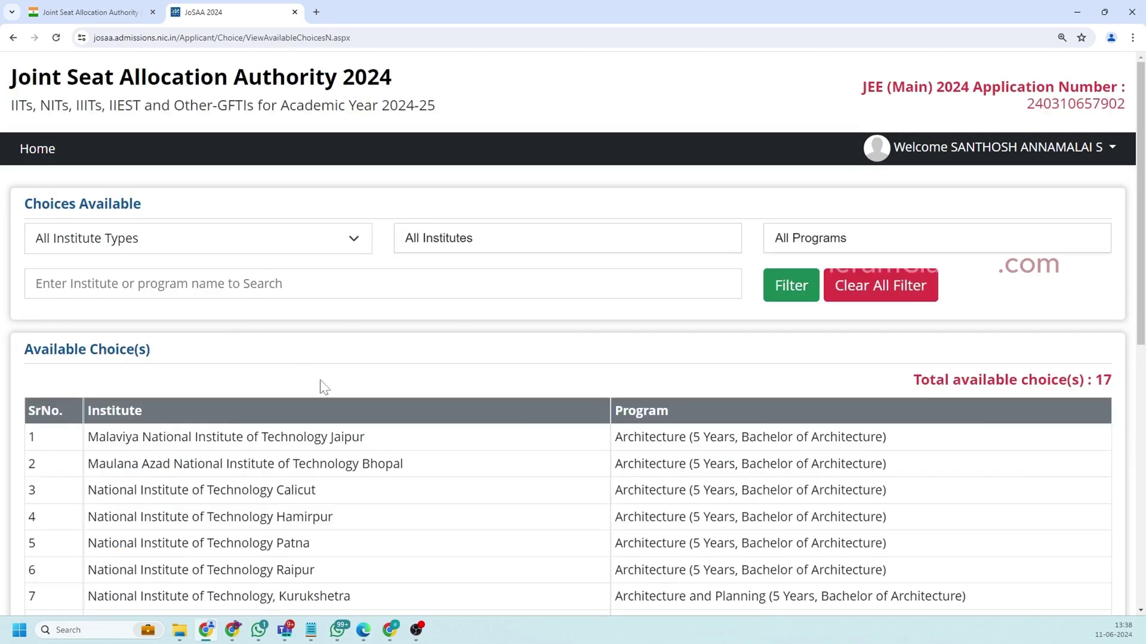
{"action": "scroll", "coordinate": [324, 391], "scroll_direction": "down", "scroll_amount": 3}
{"action": "scroll", "coordinate": [324, 391], "scroll_direction": "down", "scroll_amount": 3}
{"action": "scroll", "coordinate": [337, 424], "scroll_direction": "up", "scroll_amount": 5}
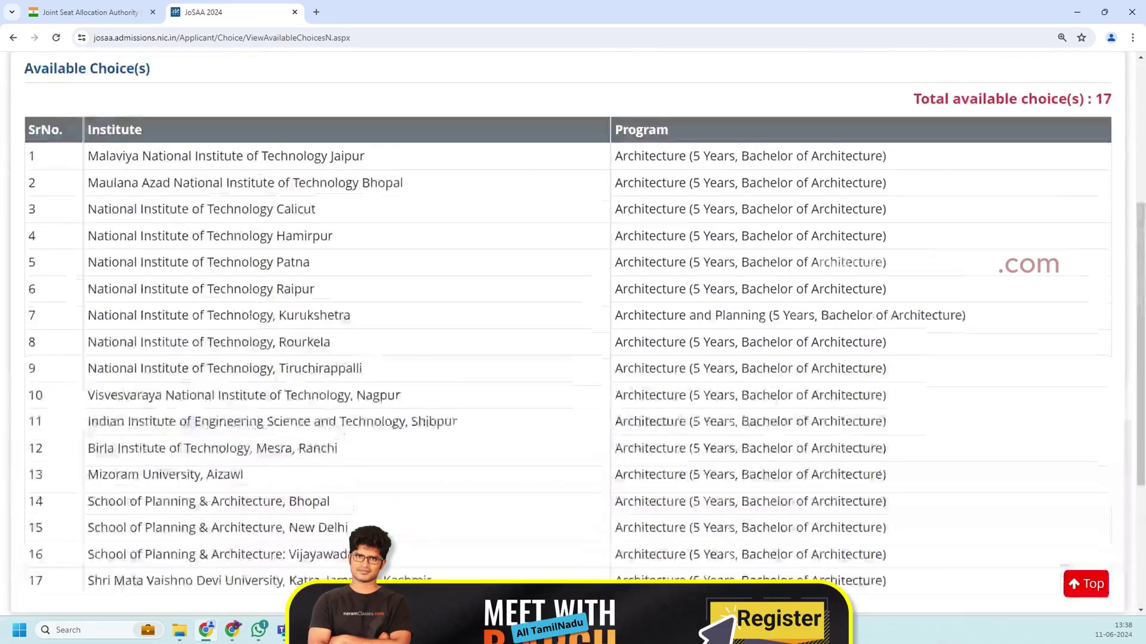
{"action": "scroll", "coordinate": [339, 430], "scroll_direction": "up", "scroll_amount": 2}
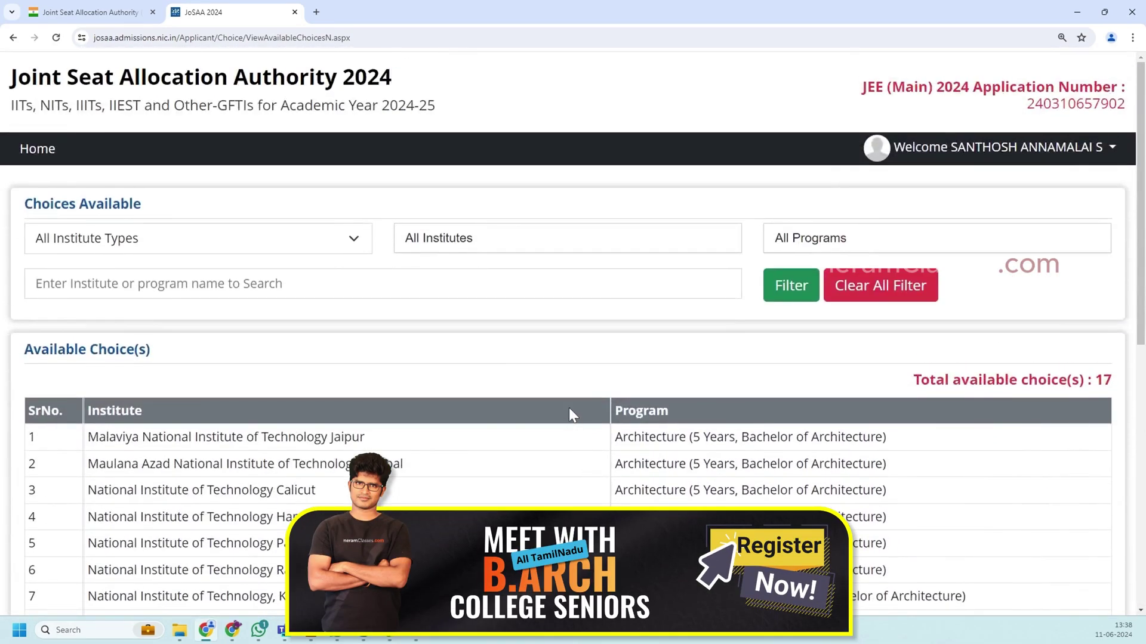
{"action": "scroll", "coordinate": [523, 364], "scroll_direction": "down", "scroll_amount": 5}
{"action": "scroll", "coordinate": [521, 360], "scroll_direction": "up", "scroll_amount": 5}
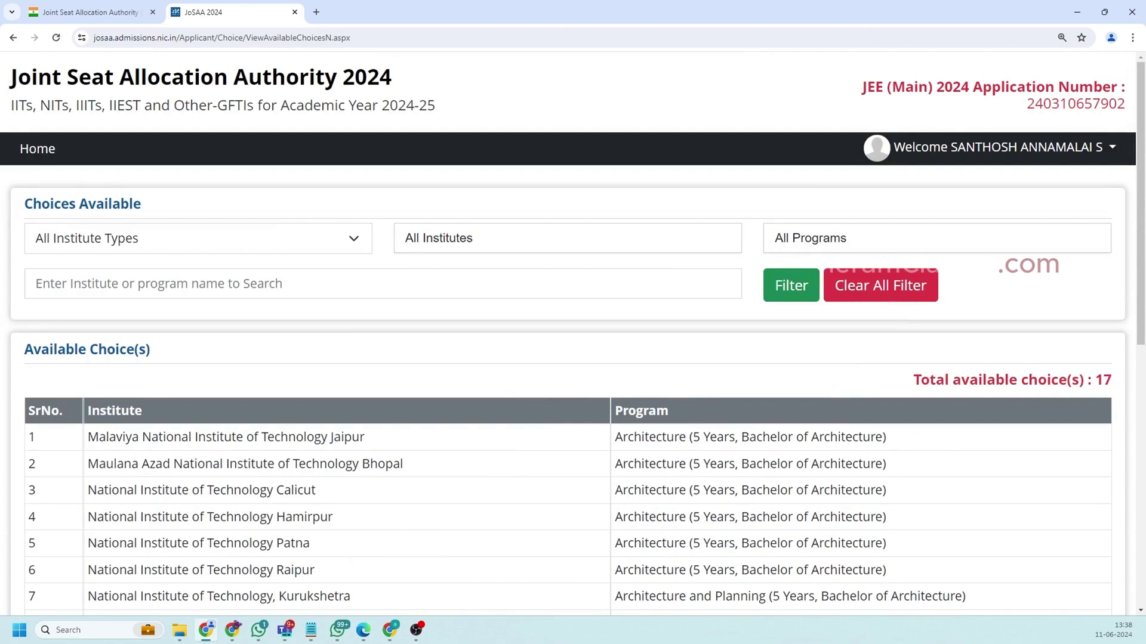
{"action": "scroll", "coordinate": [688, 481], "scroll_direction": "down", "scroll_amount": 6}
{"action": "scroll", "coordinate": [690, 481], "scroll_direction": "up", "scroll_amount": 6}
{"action": "left_click", "coordinate": [205, 248]}
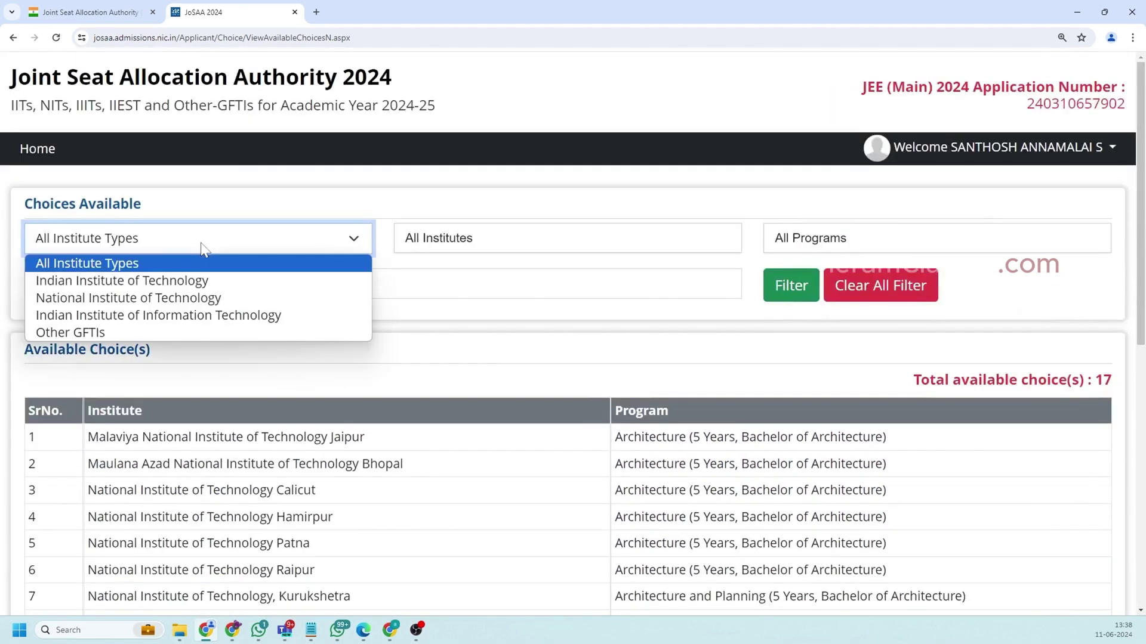
{"action": "left_click", "coordinate": [185, 298]}
{"action": "scroll", "coordinate": [266, 440], "scroll_direction": "down", "scroll_amount": 5}
{"action": "scroll", "coordinate": [374, 455], "scroll_direction": "up", "scroll_amount": 5}
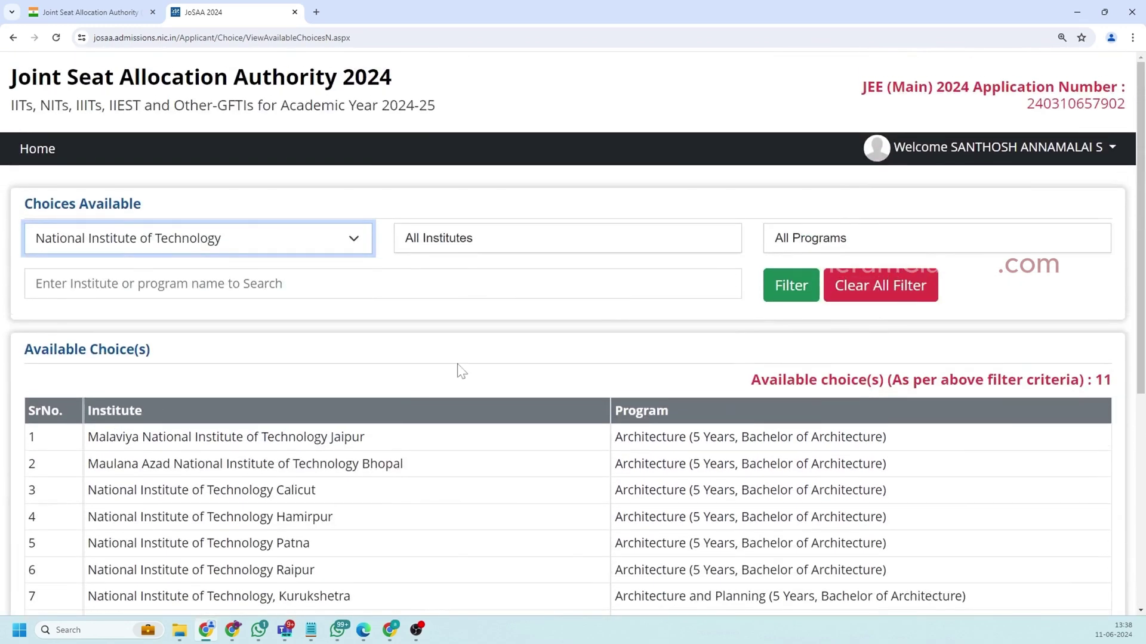
{"action": "left_click", "coordinate": [508, 245]}
{"action": "scroll", "coordinate": [534, 397], "scroll_direction": "down", "scroll_amount": 2}
{"action": "left_click", "coordinate": [540, 370]}
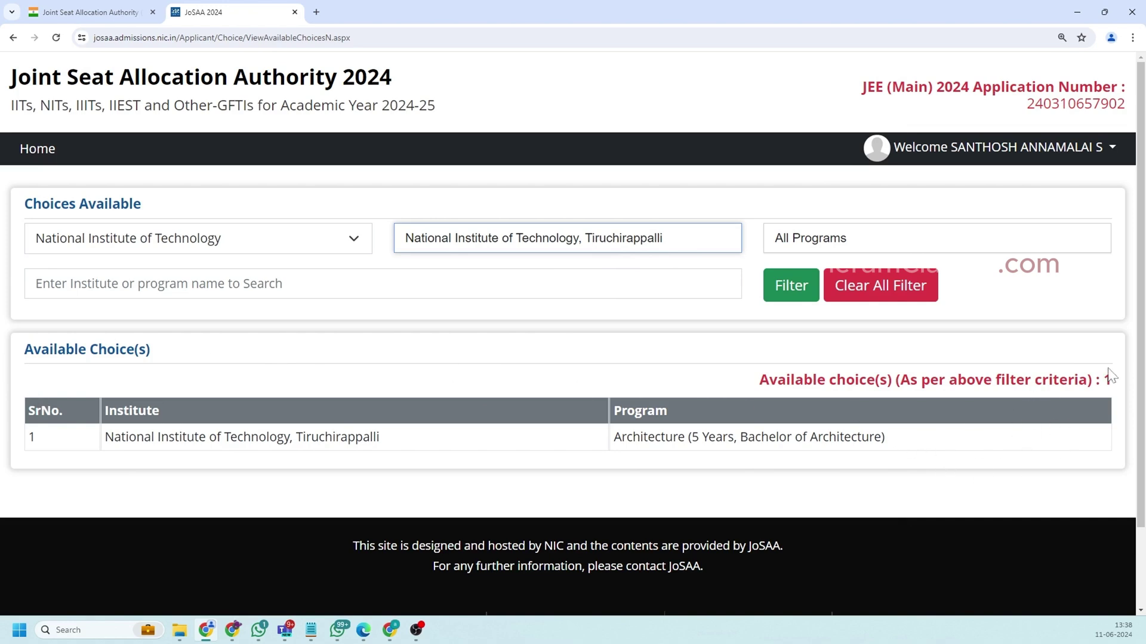
{"action": "left_click", "coordinate": [888, 242]}
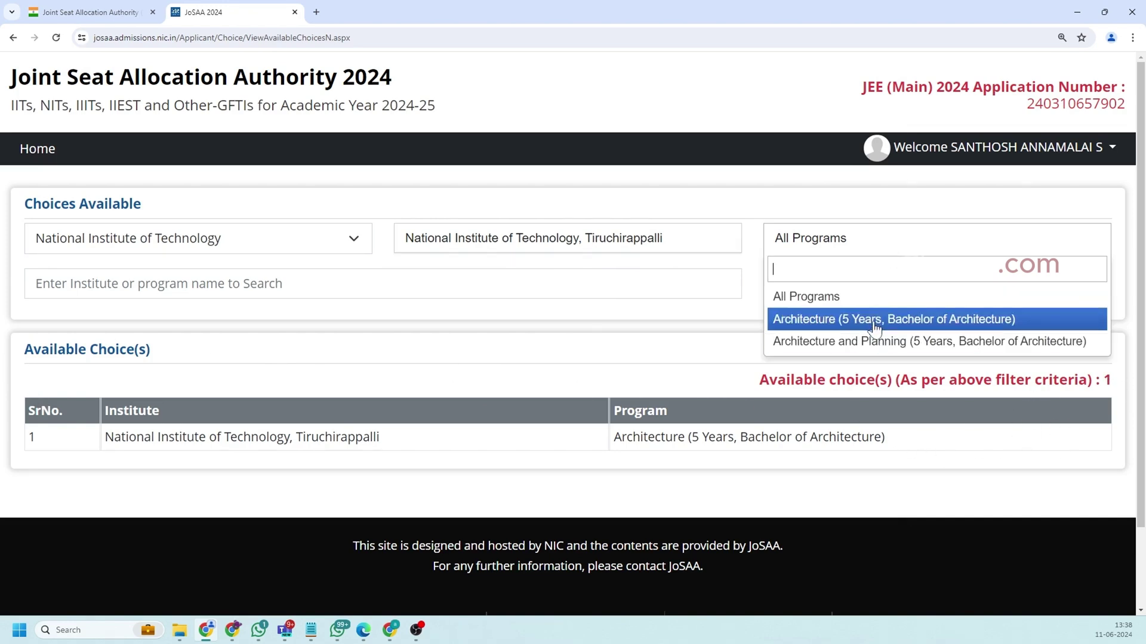
{"action": "left_click", "coordinate": [577, 241]}
{"action": "left_click", "coordinate": [621, 253]}
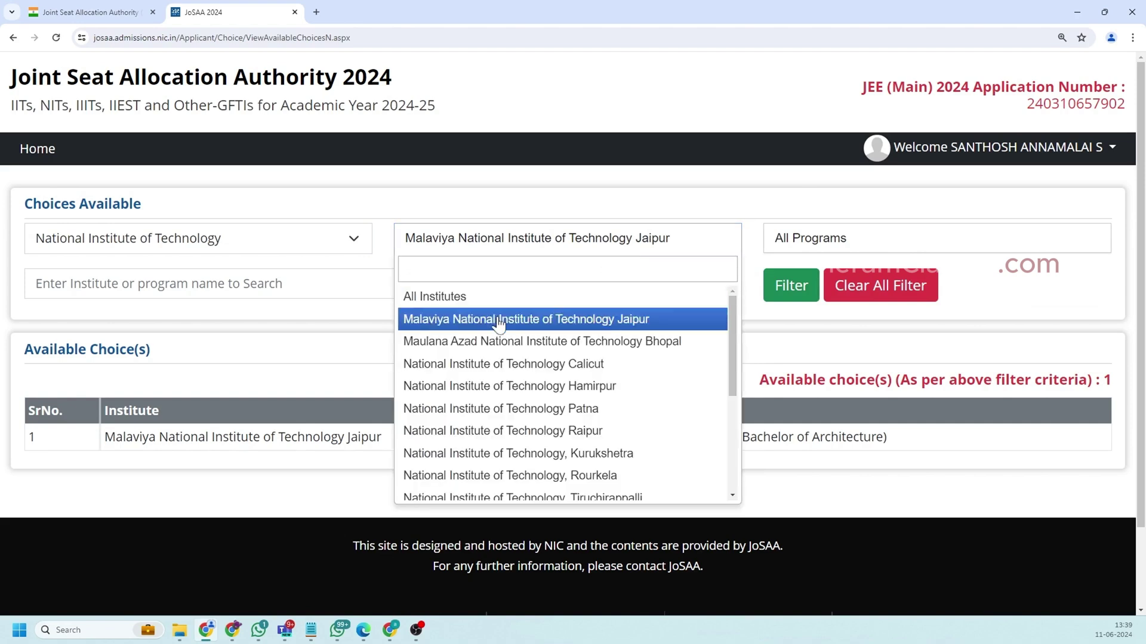
{"action": "left_click", "coordinate": [459, 298]}
{"action": "left_click", "coordinate": [320, 252]}
{"action": "left_click", "coordinate": [89, 260]}
{"action": "left_click", "coordinate": [865, 239]}
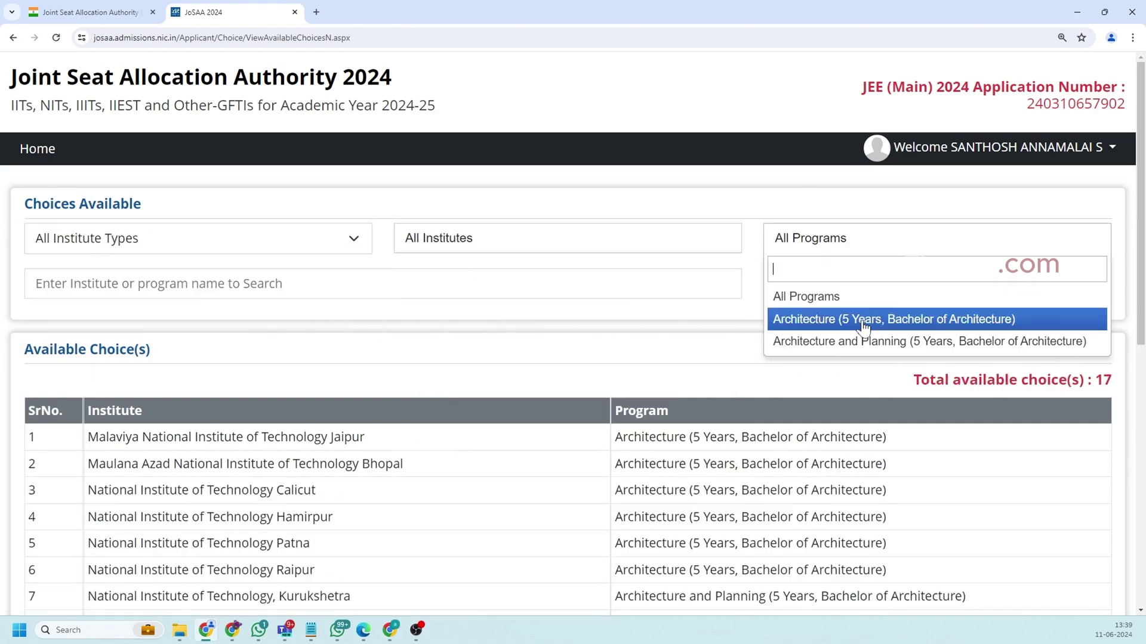
{"action": "left_click", "coordinate": [826, 320]}
{"action": "scroll", "coordinate": [254, 227], "scroll_direction": "down", "scroll_amount": 5}
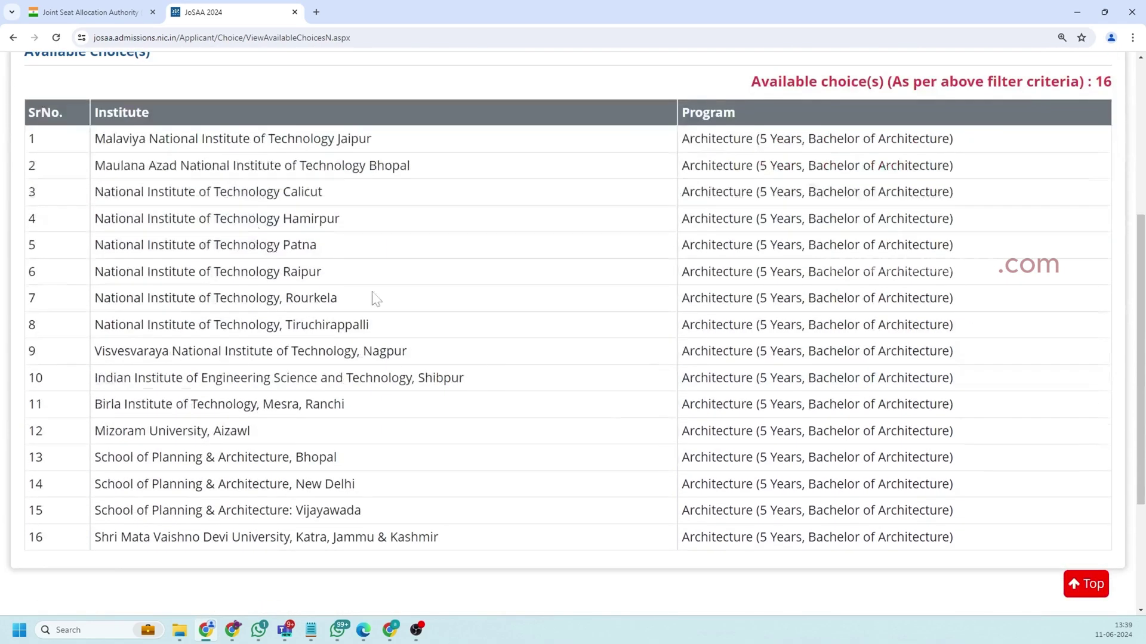
{"action": "scroll", "coordinate": [294, 330], "scroll_direction": "up", "scroll_amount": 5}
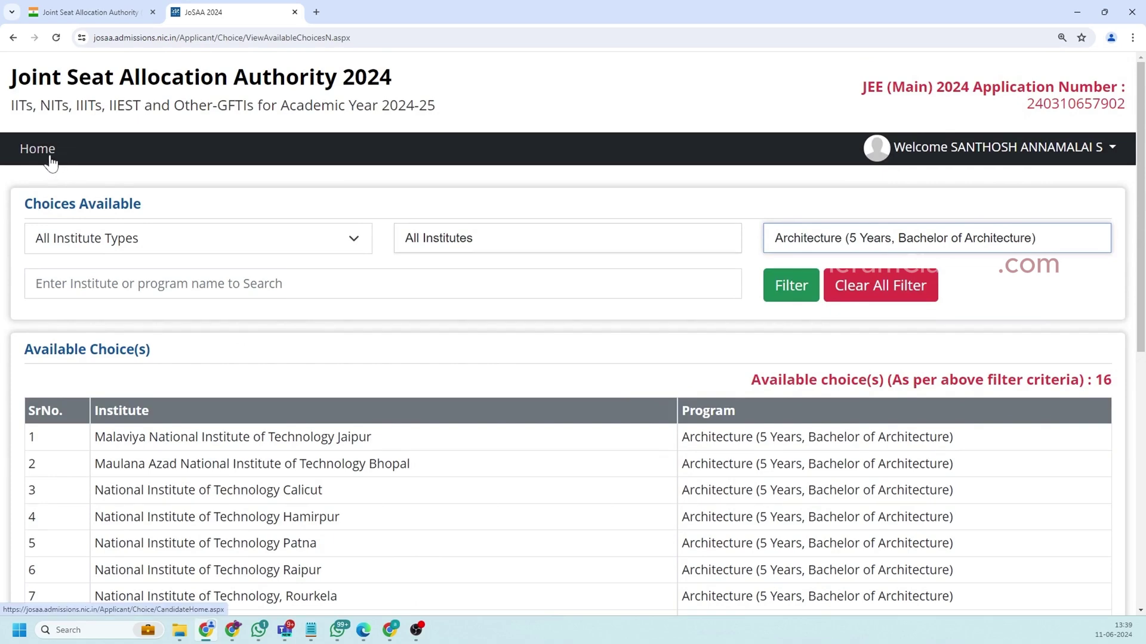
{"action": "left_click", "coordinate": [52, 162]}
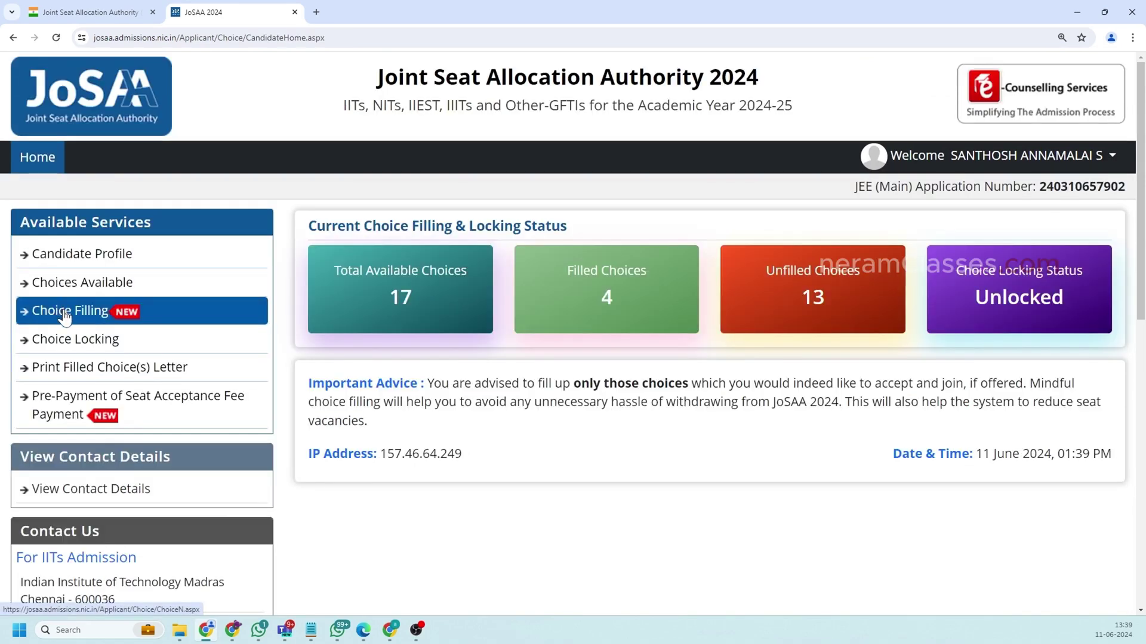
{"action": "left_click", "coordinate": [66, 316]}
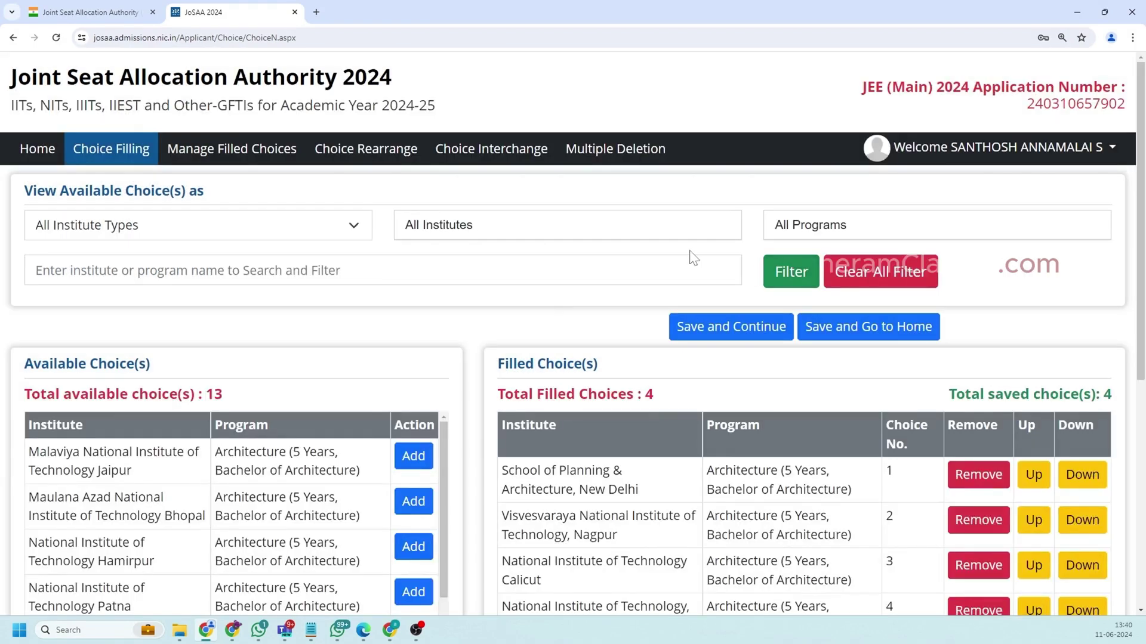
{"action": "scroll", "coordinate": [302, 350], "scroll_direction": "down", "scroll_amount": 2}
{"action": "scroll", "coordinate": [338, 395], "scroll_direction": "up", "scroll_amount": 2}
{"action": "scroll", "coordinate": [182, 436], "scroll_direction": "down", "scroll_amount": 3}
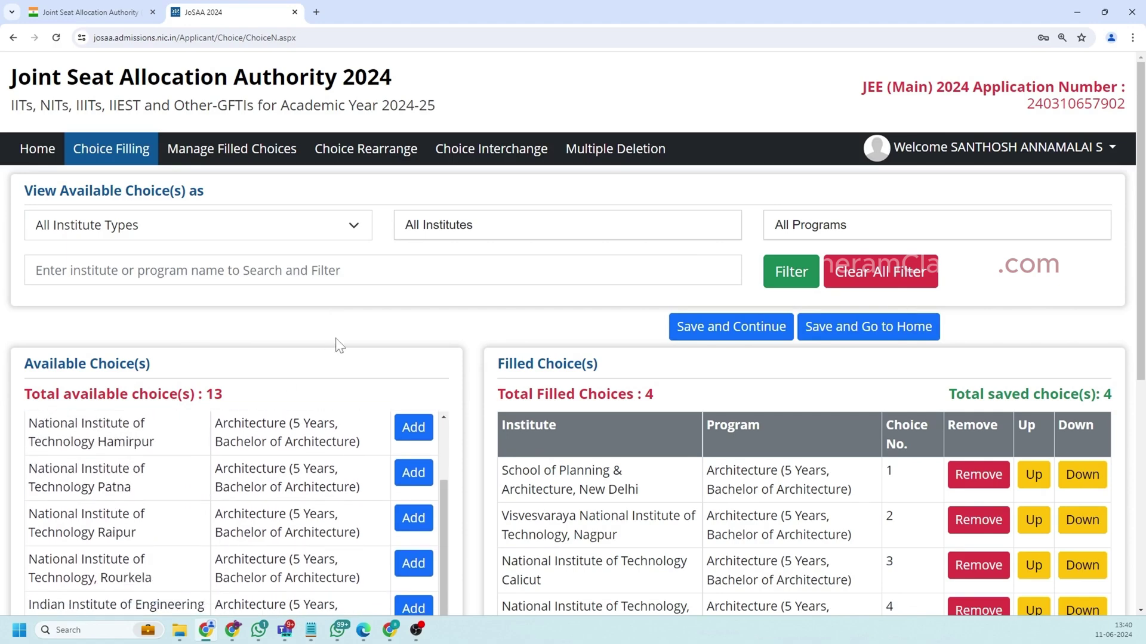
{"action": "scroll", "coordinate": [53, 263], "scroll_direction": "down", "scroll_amount": 2}
{"action": "left_click_drag", "start_coordinate": [25, 245], "coordinate": [169, 257]}
{"action": "scroll", "coordinate": [308, 406], "scroll_direction": "down", "scroll_amount": 4}
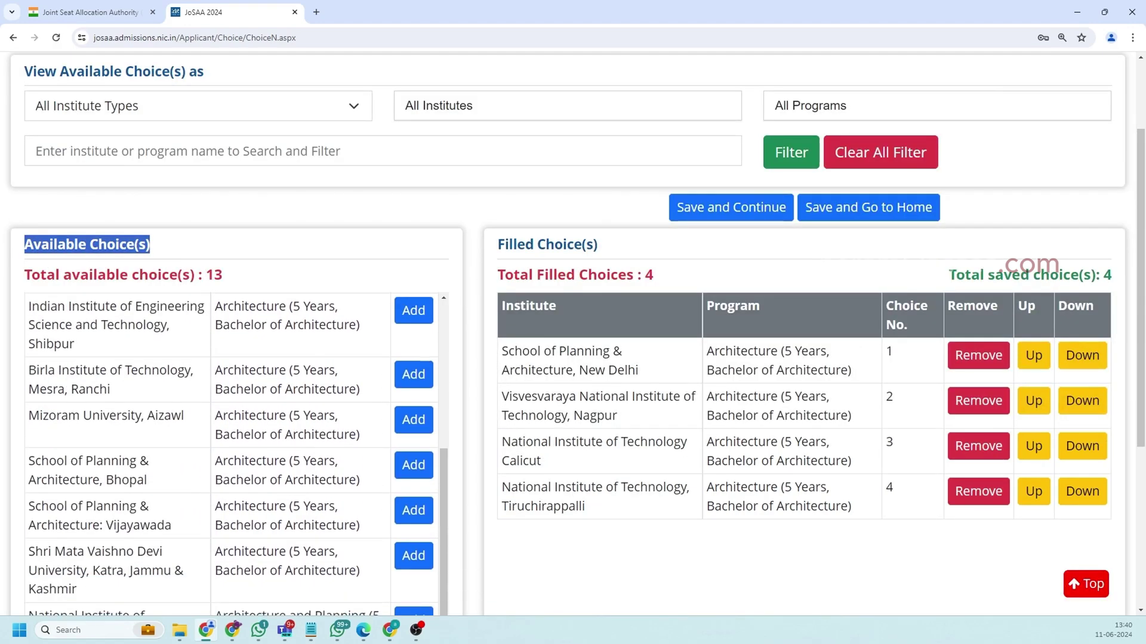
{"action": "scroll", "coordinate": [307, 406], "scroll_direction": "up", "scroll_amount": 4}
{"action": "scroll", "coordinate": [307, 405], "scroll_direction": "up", "scroll_amount": 2}
{"action": "scroll", "coordinate": [479, 499], "scroll_direction": "down", "scroll_amount": 2}
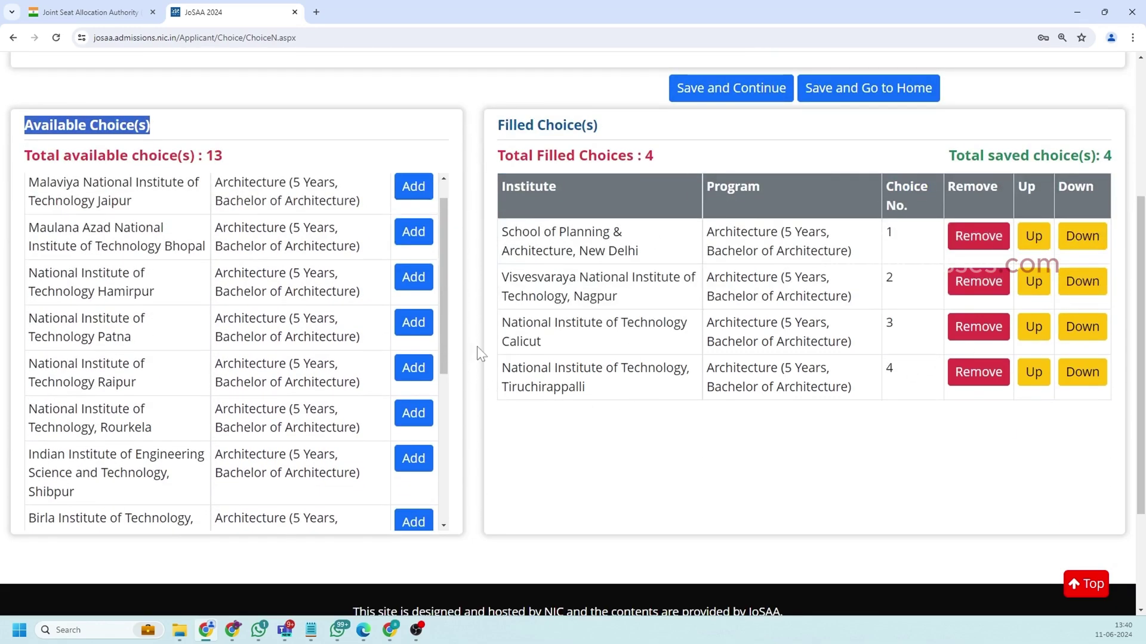
{"action": "scroll", "coordinate": [460, 358], "scroll_direction": "up", "scroll_amount": 1}
{"action": "scroll", "coordinate": [409, 480], "scroll_direction": "down", "scroll_amount": 1}
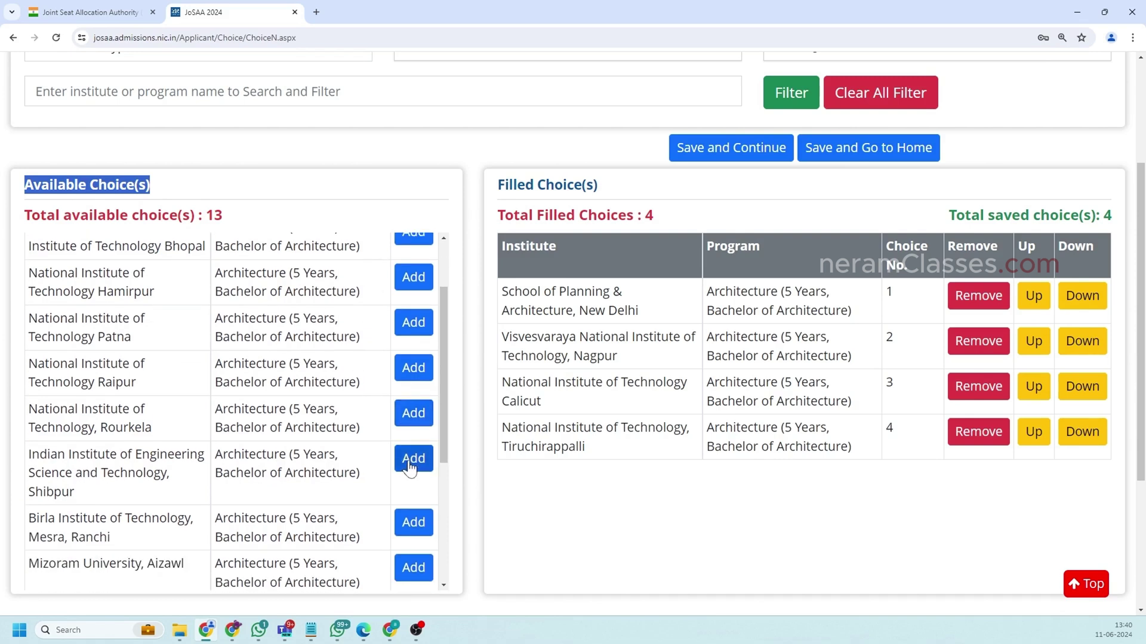
{"action": "left_click", "coordinate": [412, 458]}
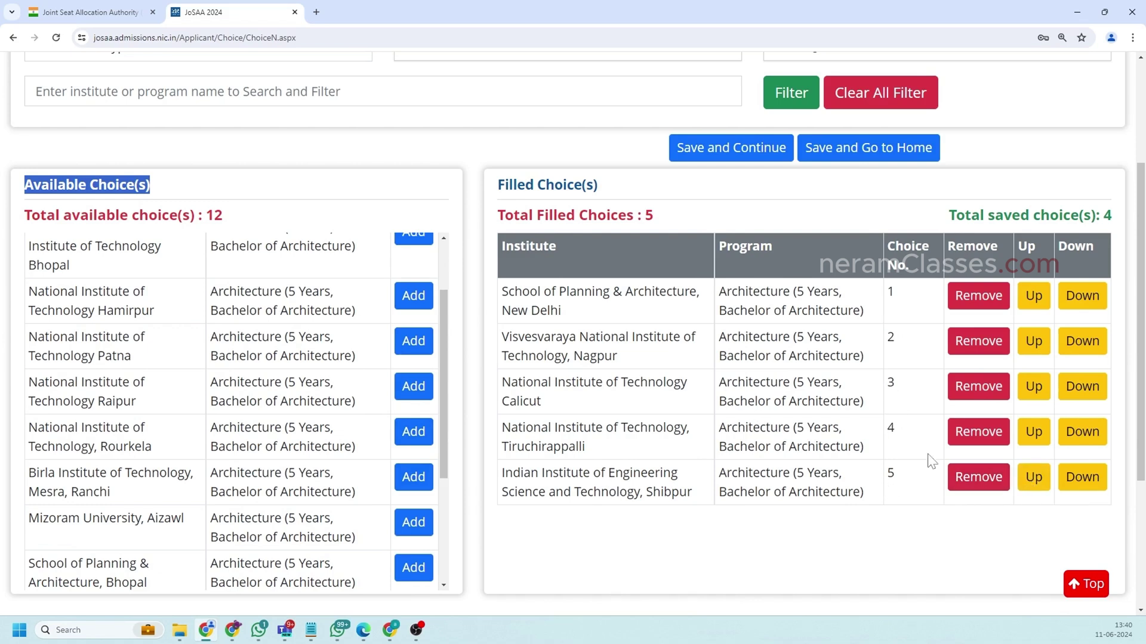
{"action": "left_click", "coordinate": [1036, 478]}
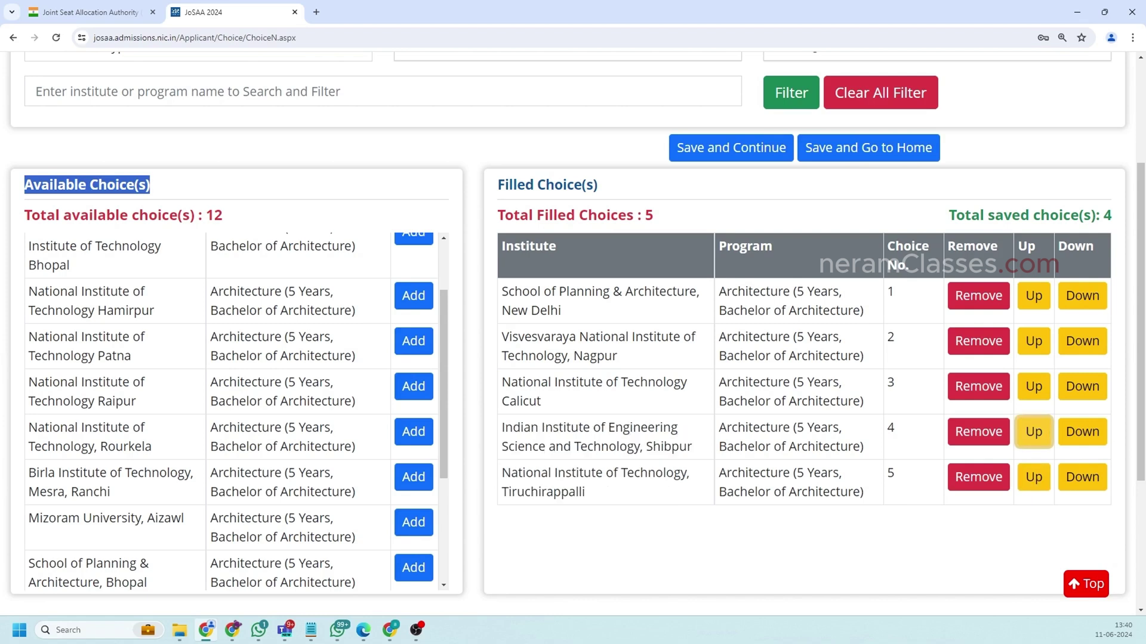
{"action": "left_click", "coordinate": [1074, 440]}
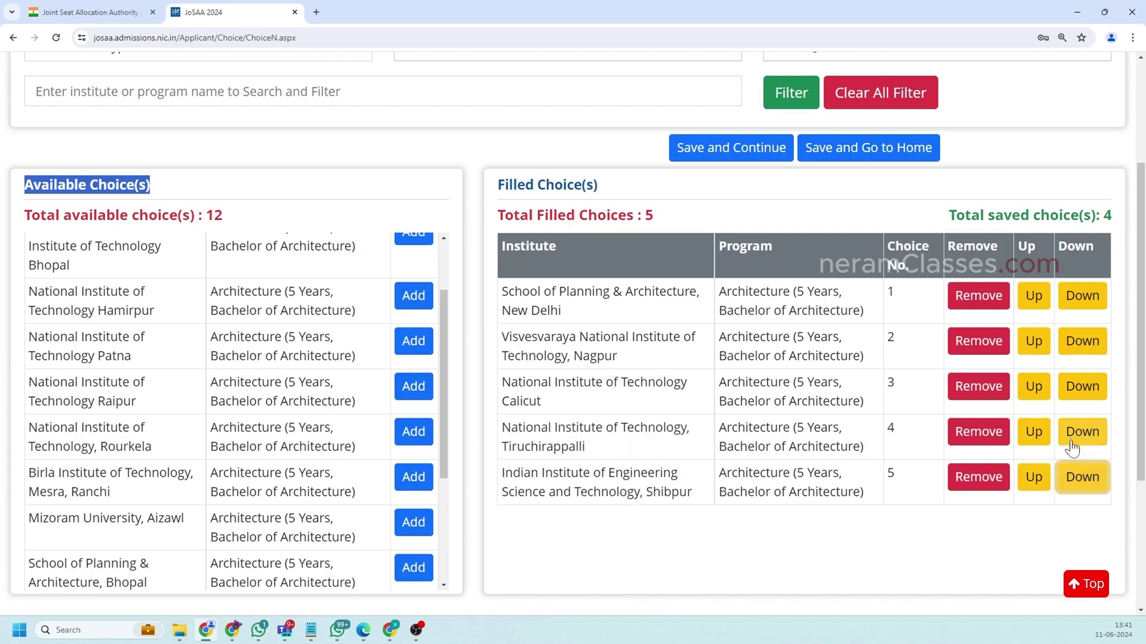
{"action": "left_click", "coordinate": [985, 483]}
{"action": "left_click", "coordinate": [623, 111]}
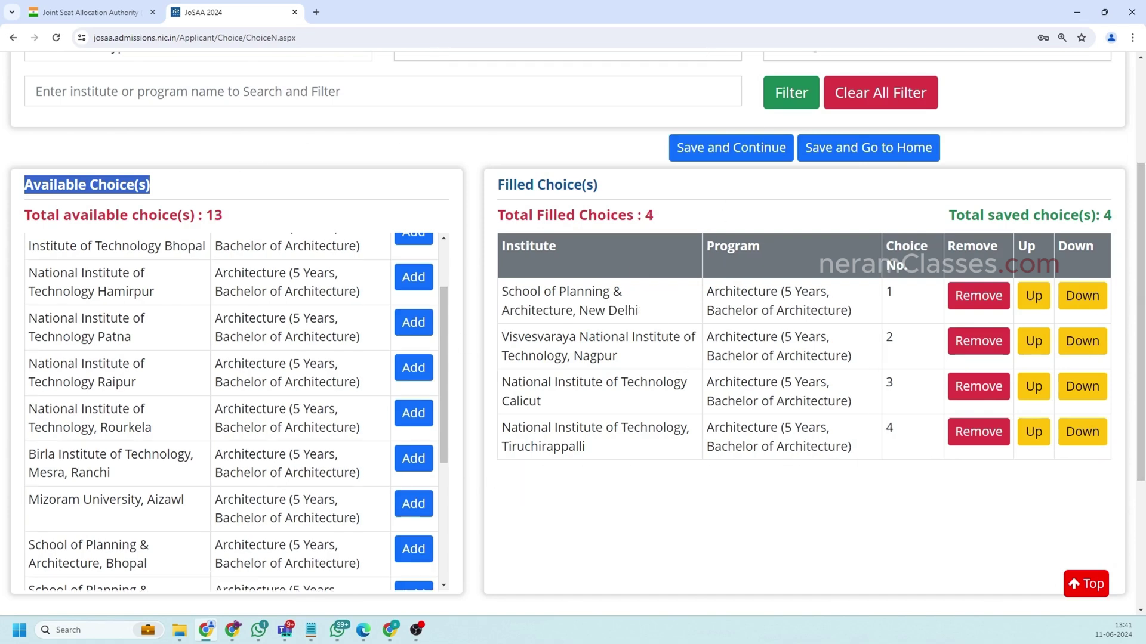
{"action": "left_click", "coordinate": [770, 482]}
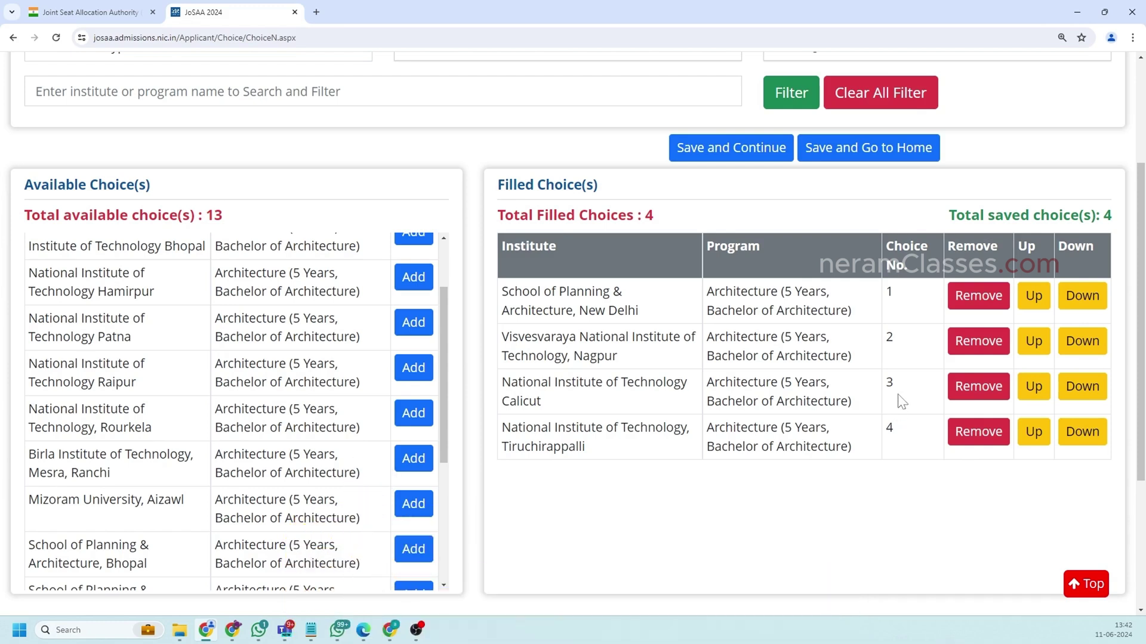
Step: Review the NIT Calicut and SPA New Delhi entries in the Filled Choice(s) table
{"action": "triple_click", "coordinate": [557, 404]}
{"action": "triple_click", "coordinate": [564, 403]}
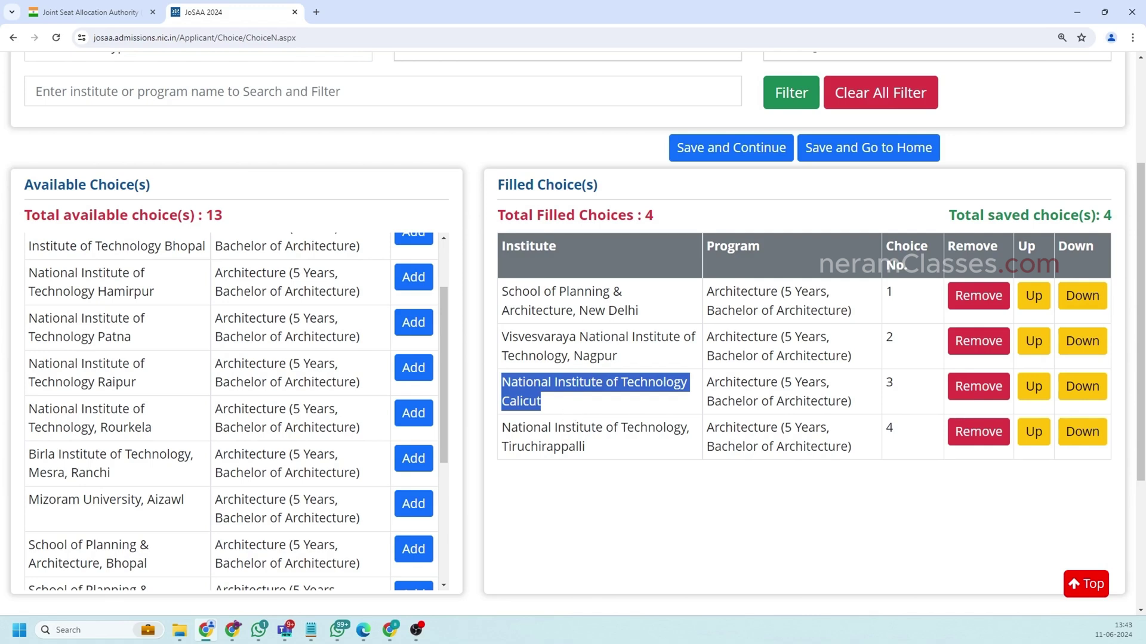
{"action": "left_click", "coordinate": [643, 353]}
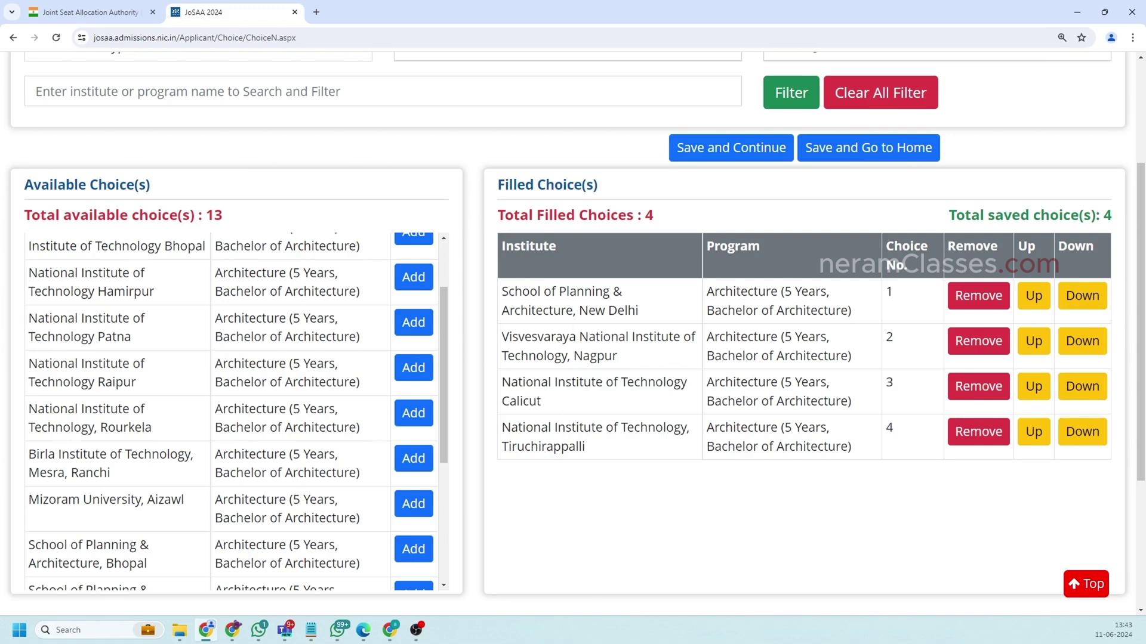
{"action": "left_click_drag", "start_coordinate": [502, 292], "coordinate": [651, 312]}
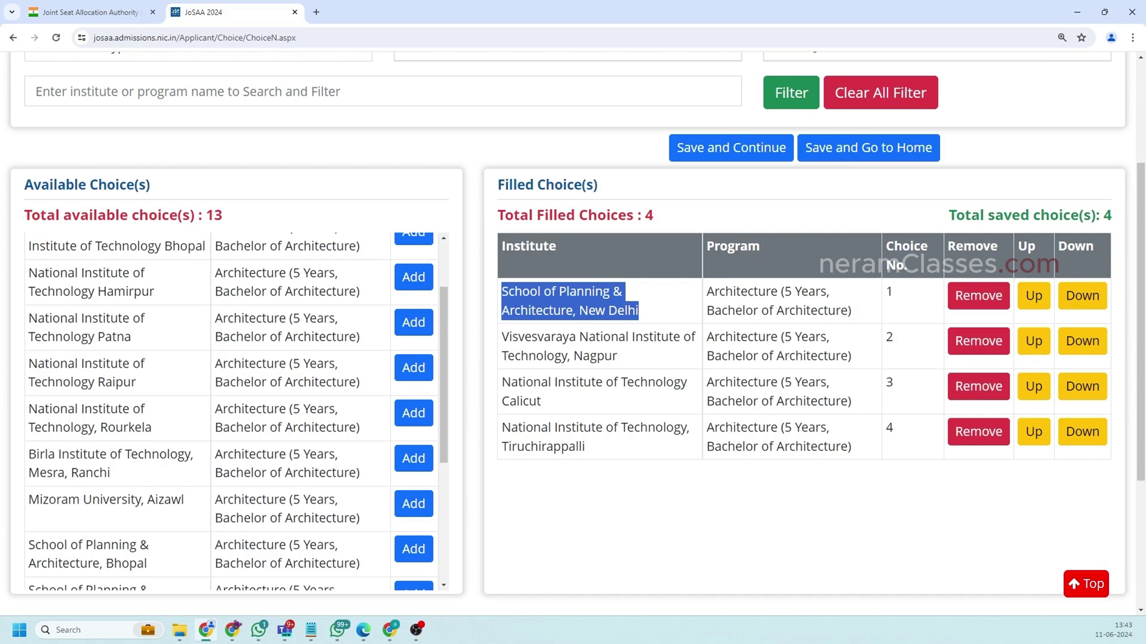
{"action": "left_click", "coordinate": [921, 483]}
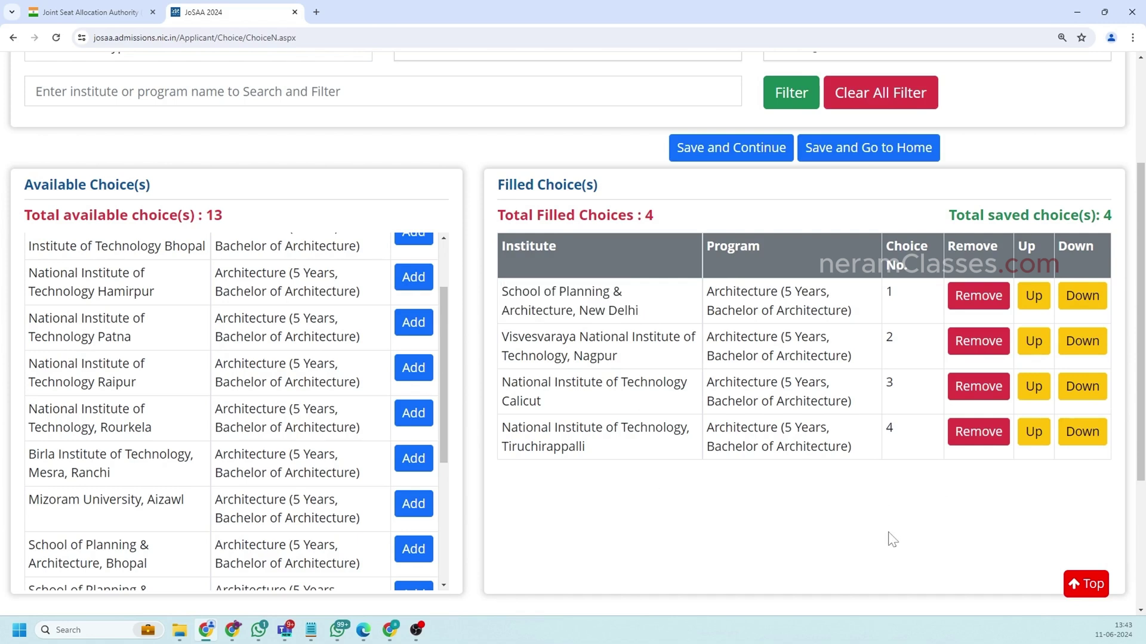
Step: Save the four filled choices, confirm, and return to the candidate home page
{"action": "scroll", "coordinate": [893, 539], "scroll_direction": "up", "scroll_amount": 1}
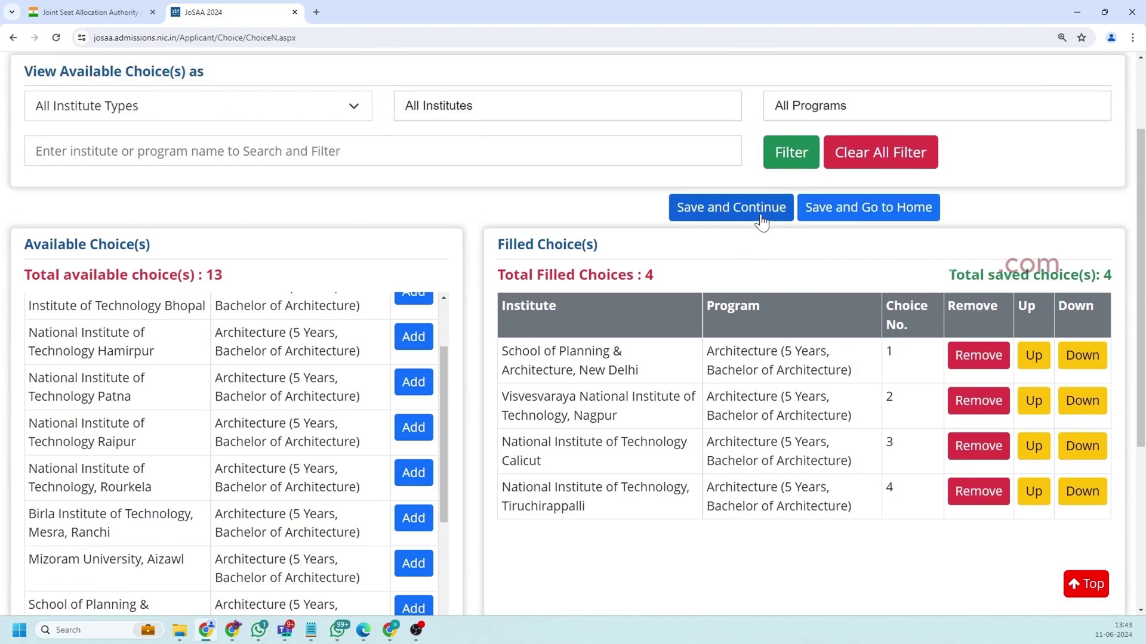
{"action": "left_click", "coordinate": [853, 215]}
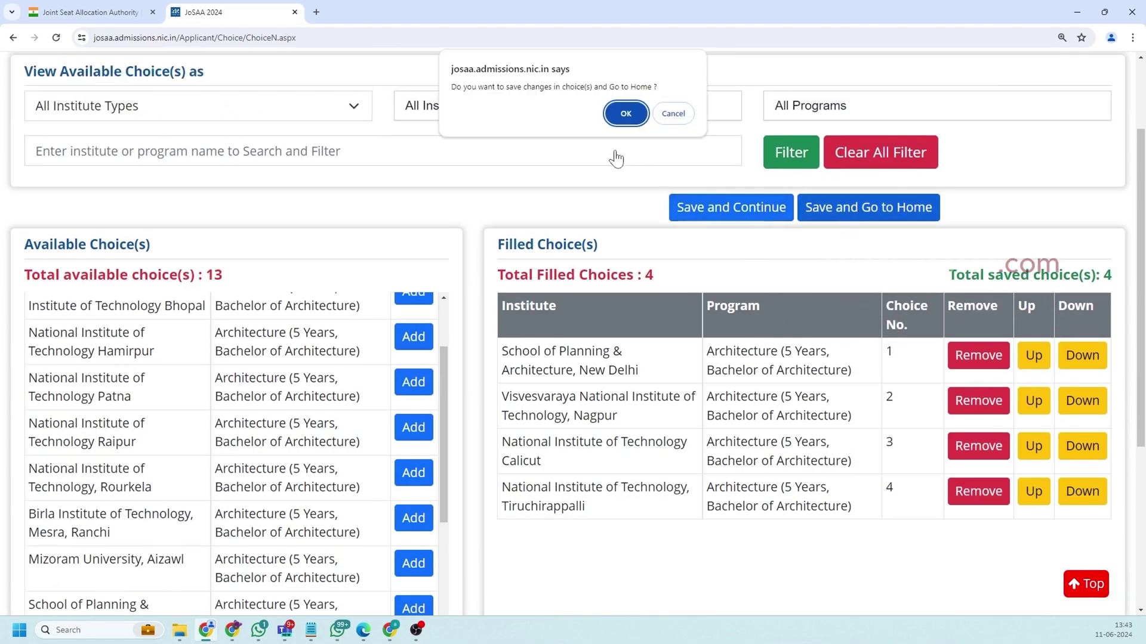
{"action": "left_click", "coordinate": [623, 113]}
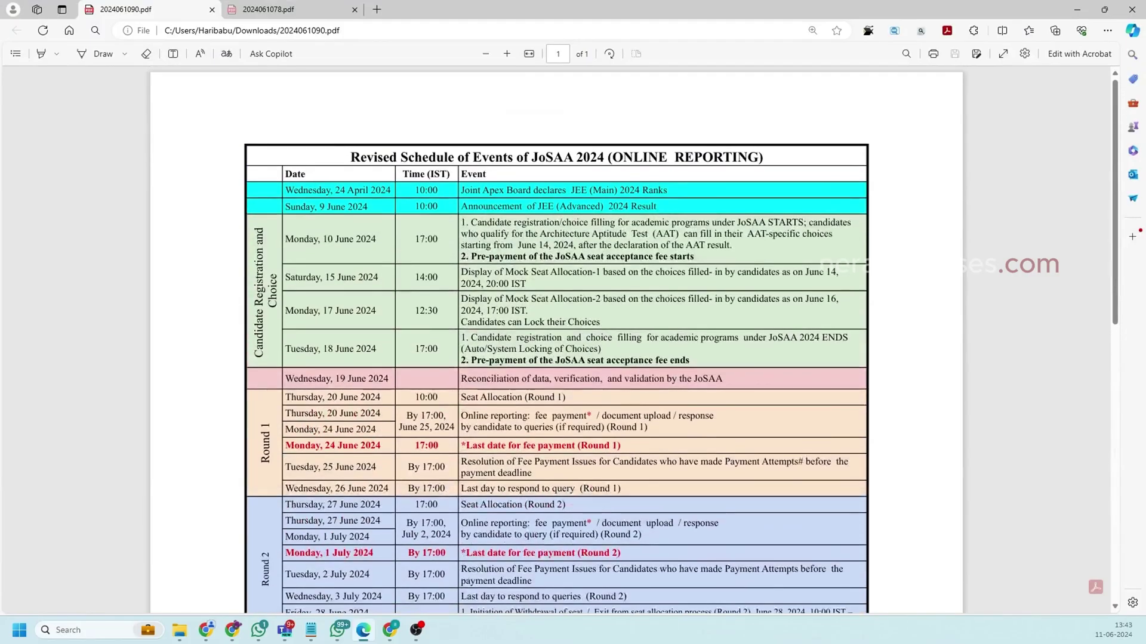
Step: Highlight the 18 June 2024 date in the JoSAA 2024 revised schedule PDF
{"action": "scroll", "coordinate": [705, 360], "scroll_direction": "up", "scroll_amount": 1}
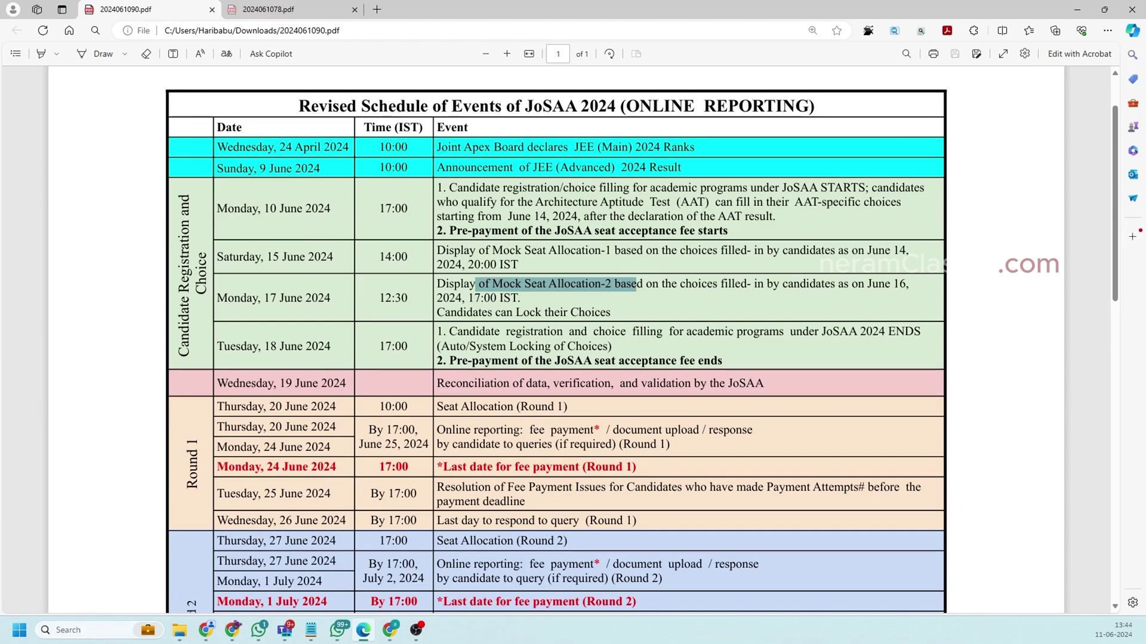
{"action": "left_click_drag", "start_coordinate": [265, 346], "coordinate": [329, 350]}
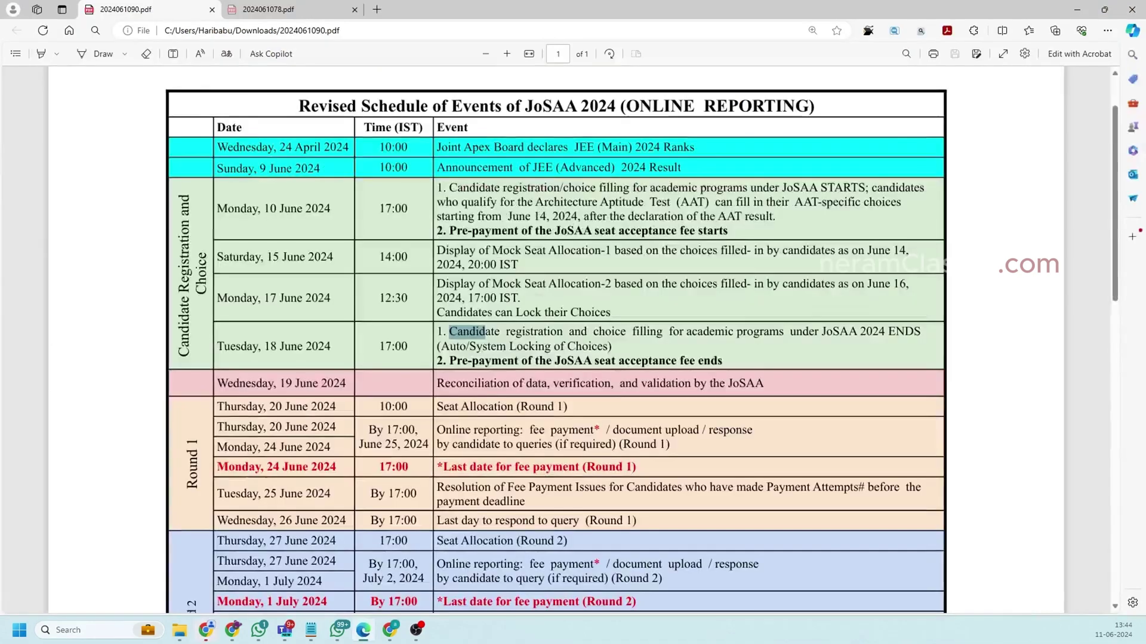
Step: Highlight '(Auto/System Locking of Choices)' in the Tuesday 18 June 2024 schedule row
{"action": "key", "text": "alt+Tab"}
{"action": "left_click_drag", "start_coordinate": [440, 347], "coordinate": [612, 346]}
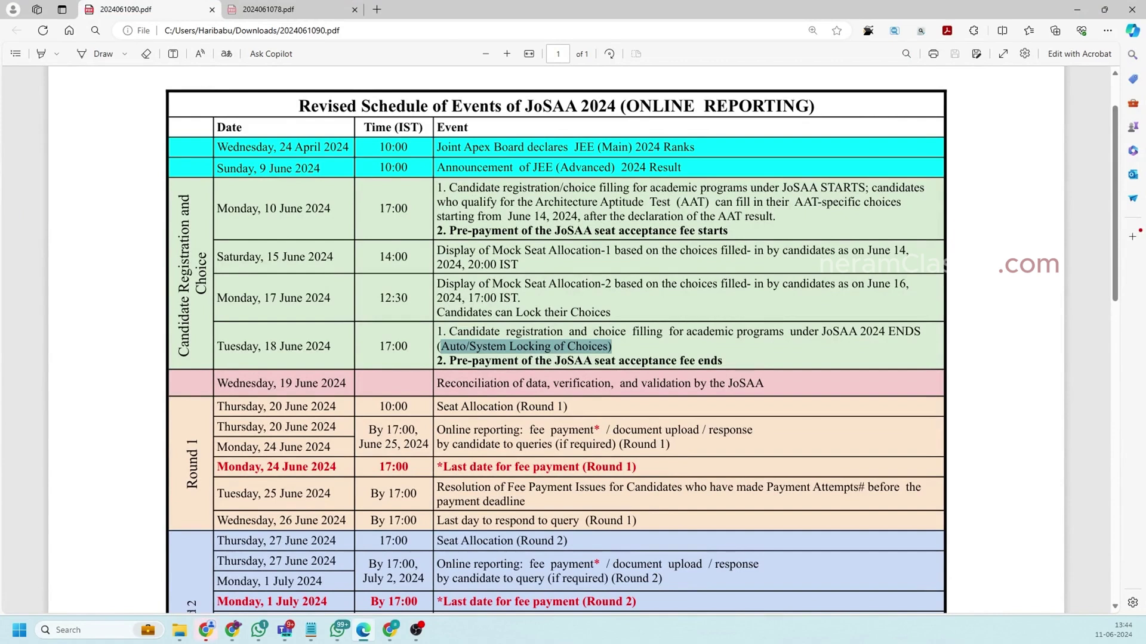
Step: Locate and highlight the seat acceptance fee pre-payment end line in the schedule PDF
{"action": "left_click", "coordinate": [567, 358]}
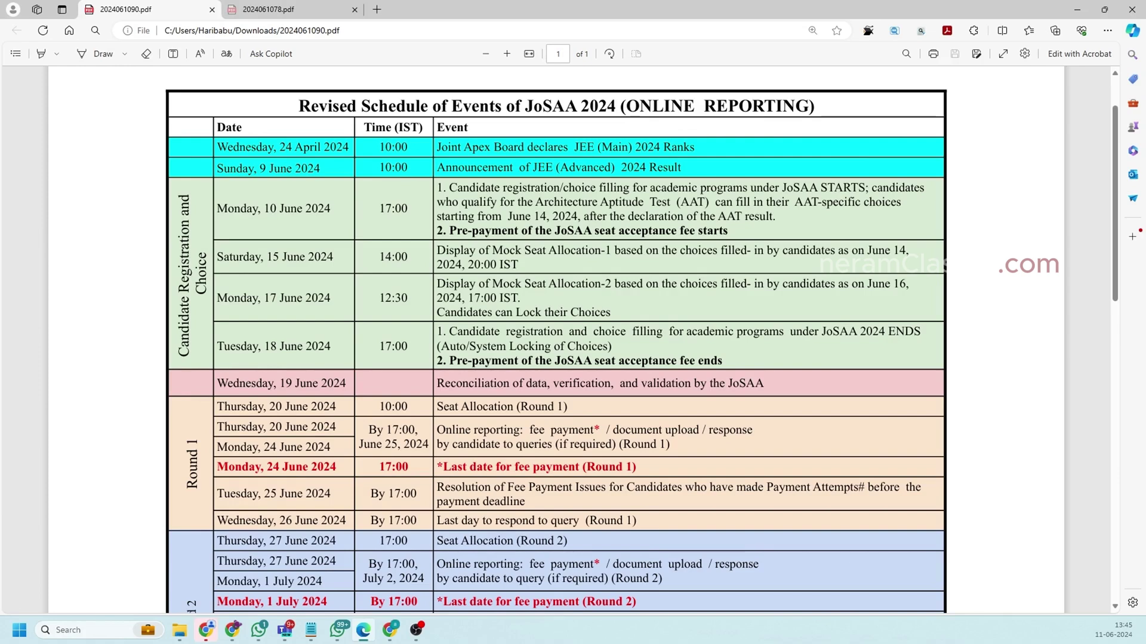
{"action": "scroll", "coordinate": [555, 340], "scroll_direction": "down", "scroll_amount": 1}
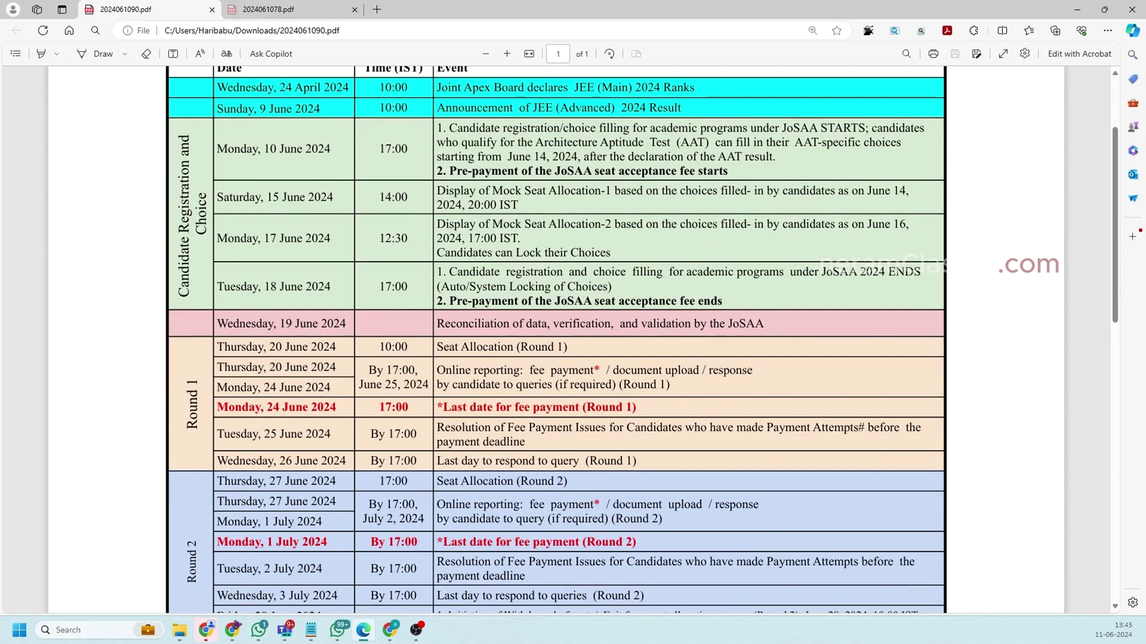
{"action": "left_click_drag", "start_coordinate": [449, 301], "coordinate": [719, 301]}
{"action": "key", "text": "Escape"}
{"action": "scroll", "coordinate": [556, 340], "scroll_direction": "up", "scroll_amount": 2}
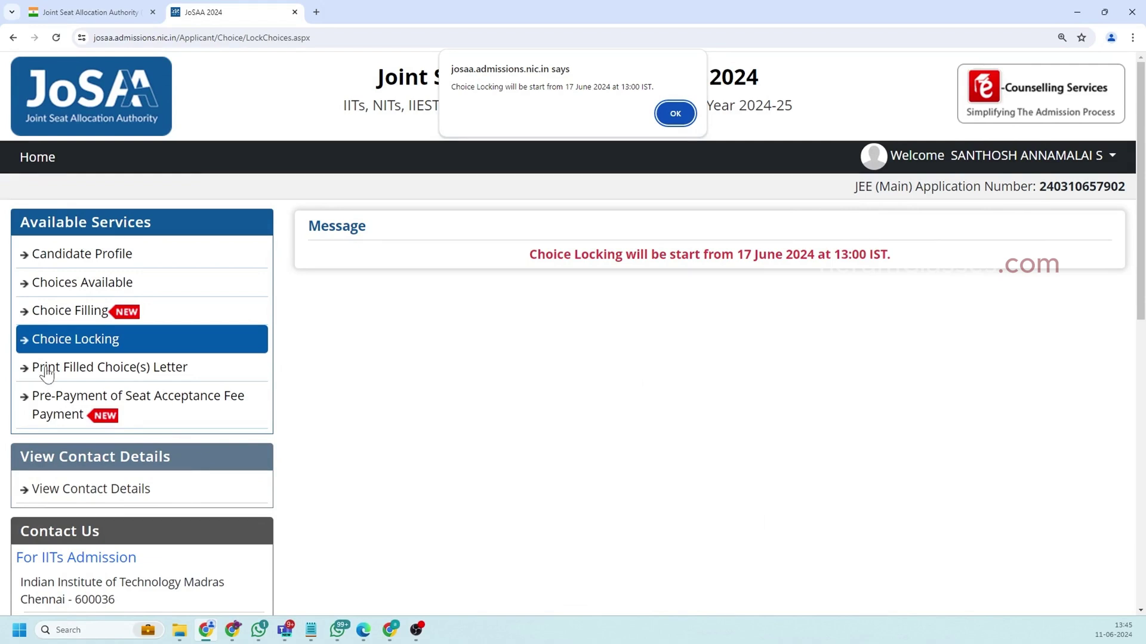
Step: Open Print Filled Choice(s) Letter and dismiss the 17 June 2024, 13:00 IST notice
{"action": "left_click", "coordinate": [102, 379]}
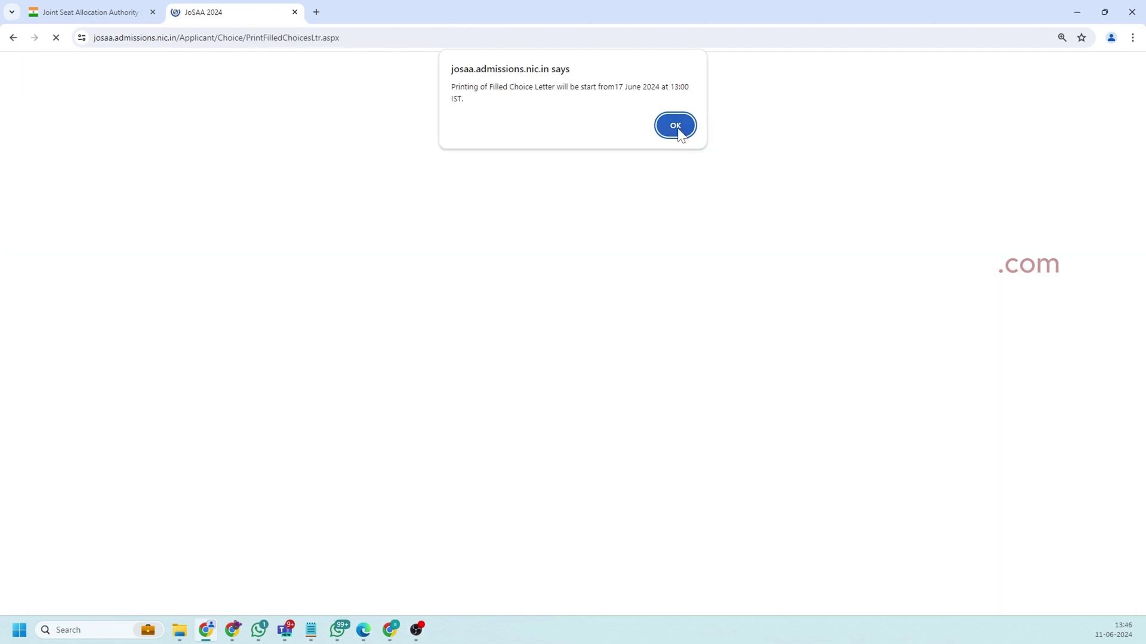
{"action": "left_click", "coordinate": [676, 126]}
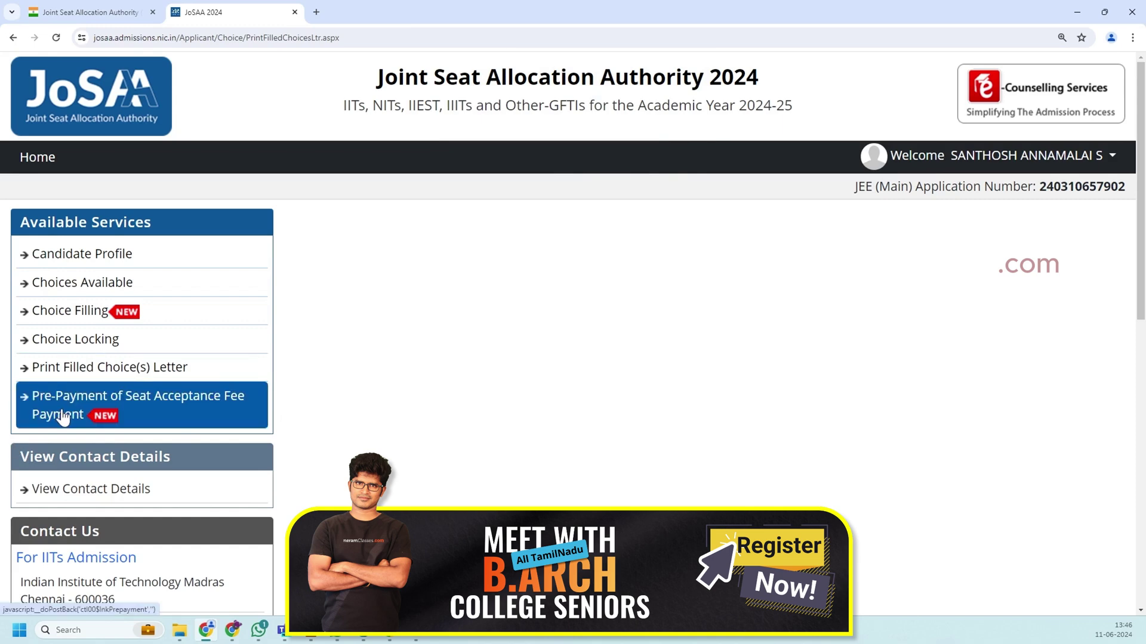
{"action": "left_click", "coordinate": [62, 418]}
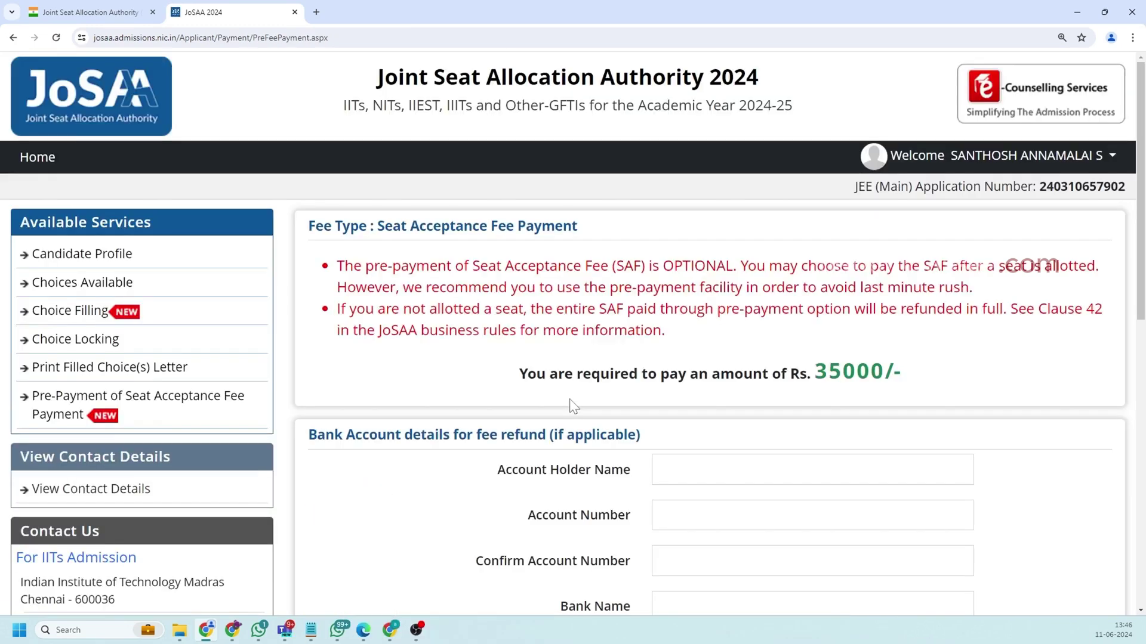
{"action": "scroll", "coordinate": [573, 406], "scroll_direction": "down", "scroll_amount": 3}
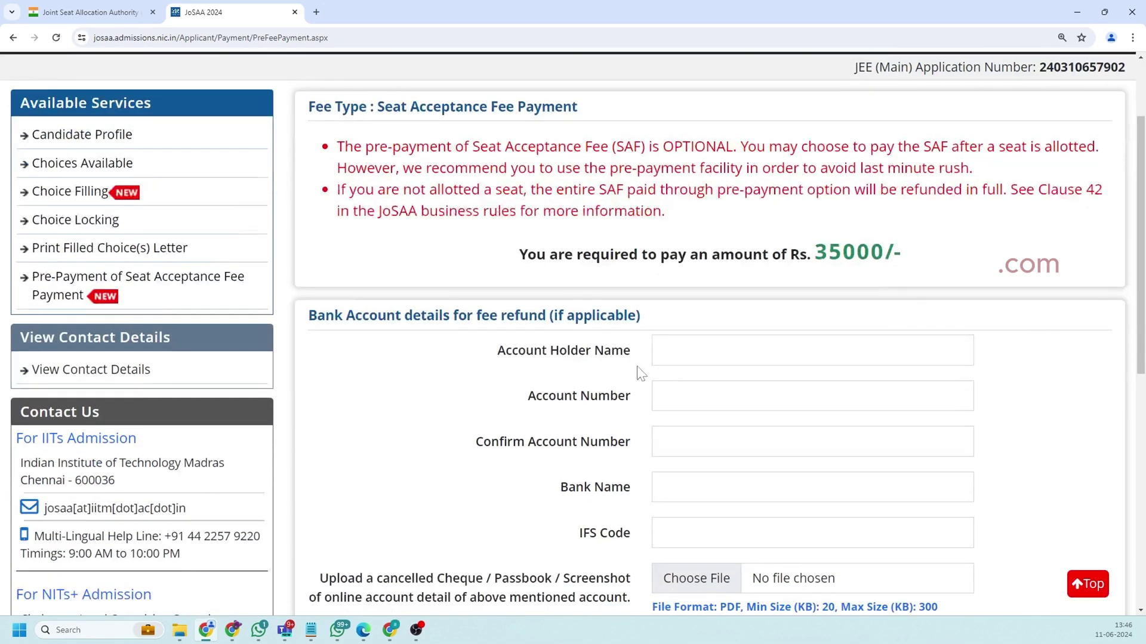
{"action": "scroll", "coordinate": [691, 402], "scroll_direction": "down", "scroll_amount": 2}
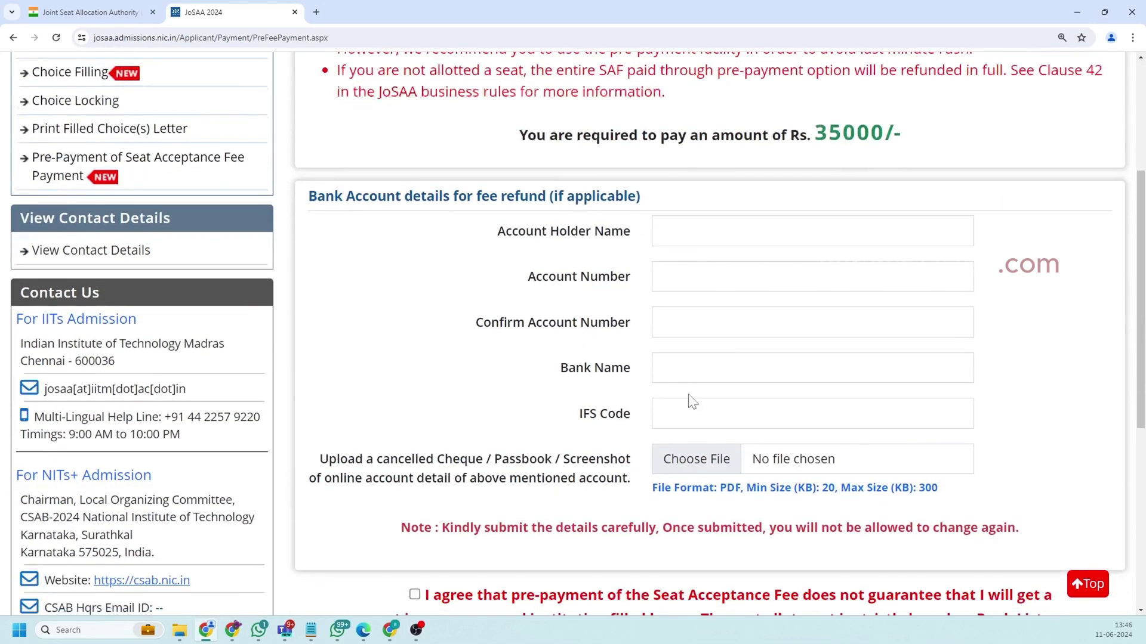
{"action": "scroll", "coordinate": [743, 422], "scroll_direction": "down", "scroll_amount": 2}
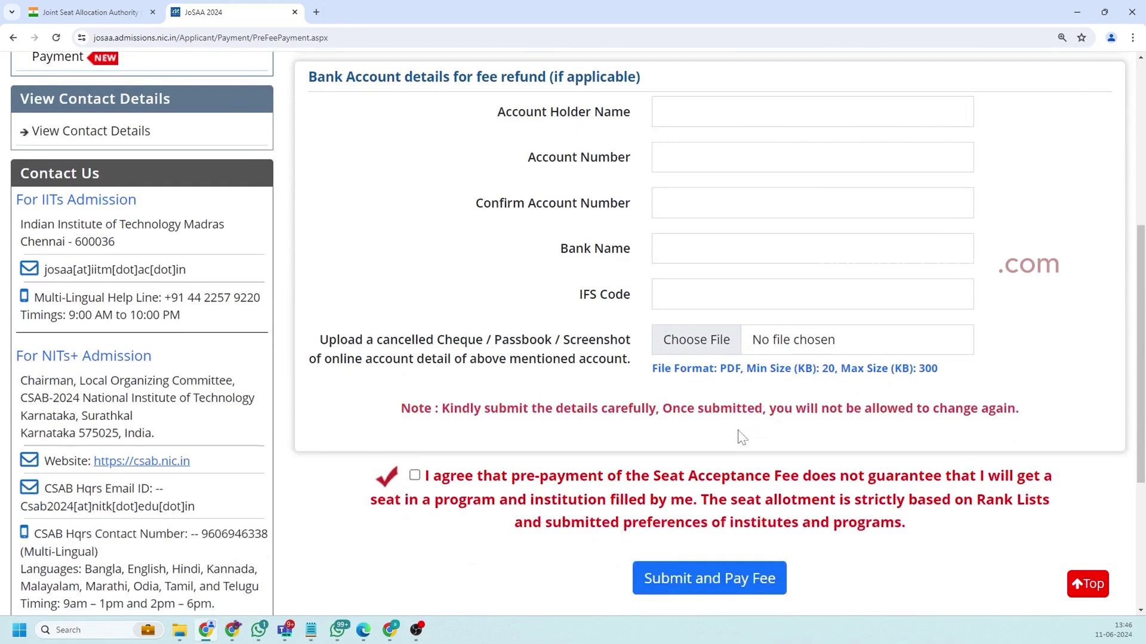
{"action": "left_click_drag", "start_coordinate": [531, 422], "coordinate": [962, 428]}
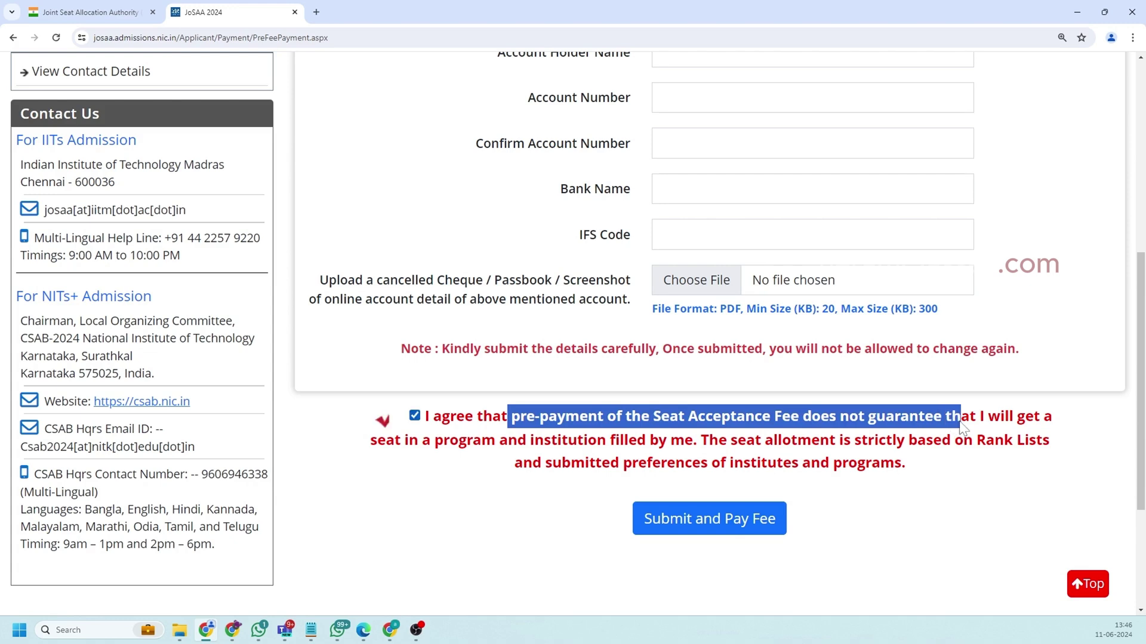
{"action": "left_click", "coordinate": [878, 460]}
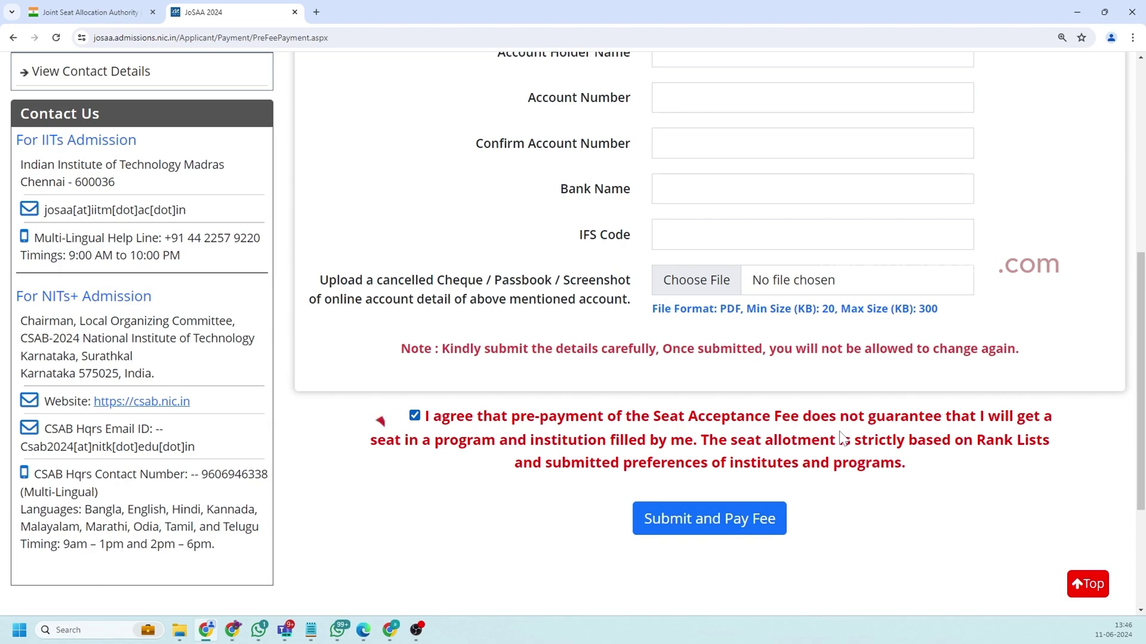
{"action": "scroll", "coordinate": [310, 356], "scroll_direction": "up", "scroll_amount": 5}
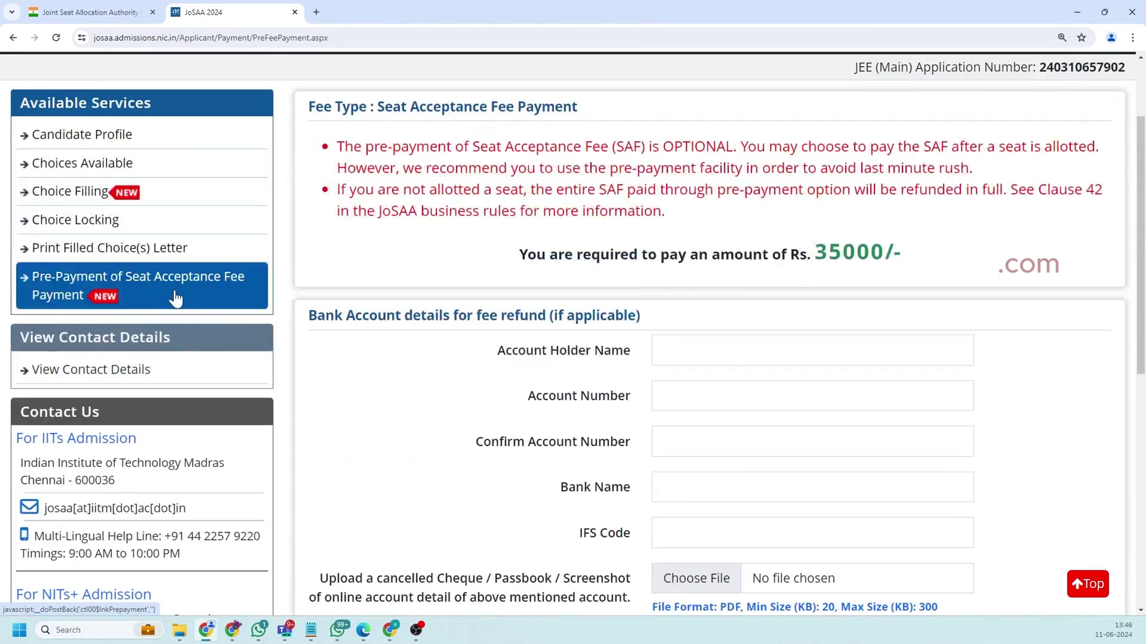
{"action": "scroll", "coordinate": [623, 391], "scroll_direction": "up", "scroll_amount": 1}
{"action": "scroll", "coordinate": [623, 391], "scroll_direction": "up", "scroll_amount": 1}
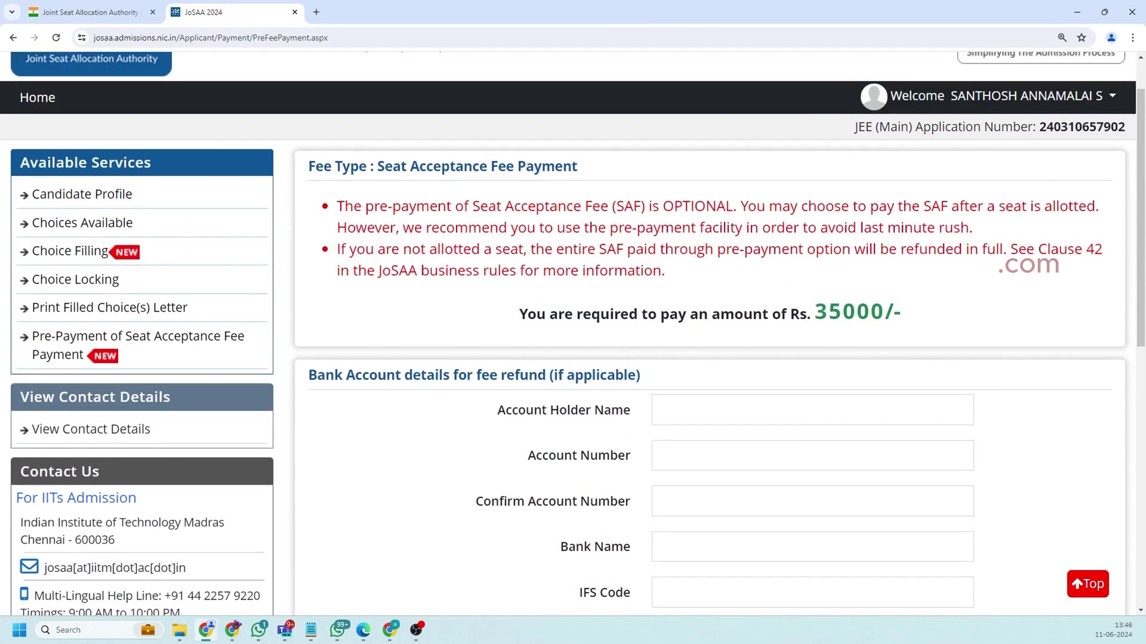
{"action": "double_click", "coordinate": [849, 311]}
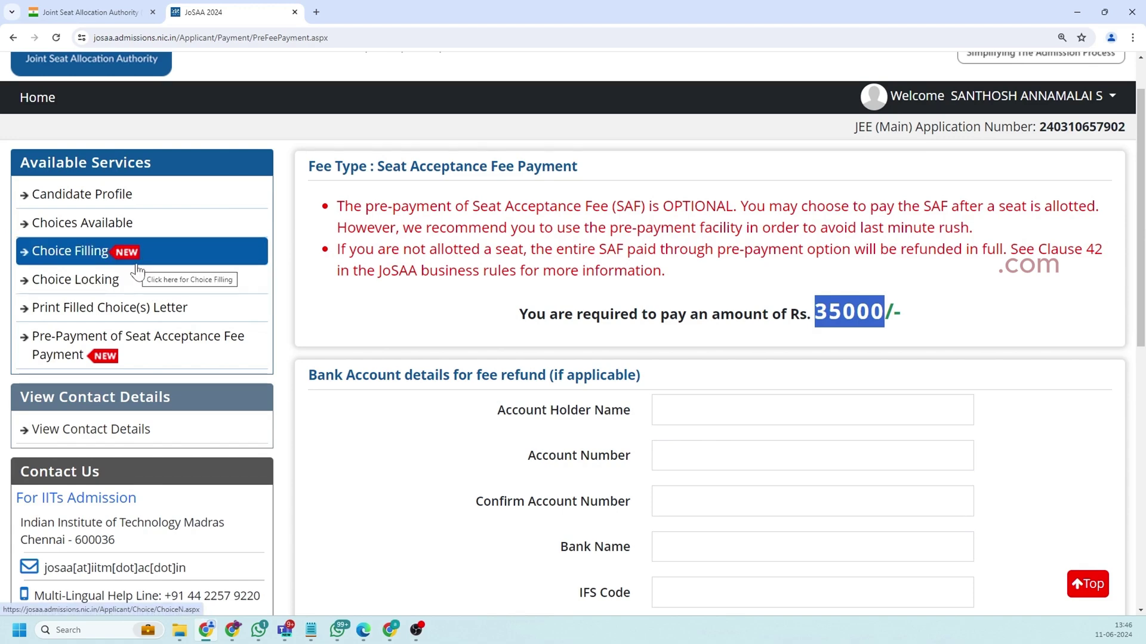
Step: Open View Contact Details and scroll through the Contact Us section for IIT and NIT admissions
{"action": "scroll", "coordinate": [128, 370], "scroll_direction": "down", "scroll_amount": 1}
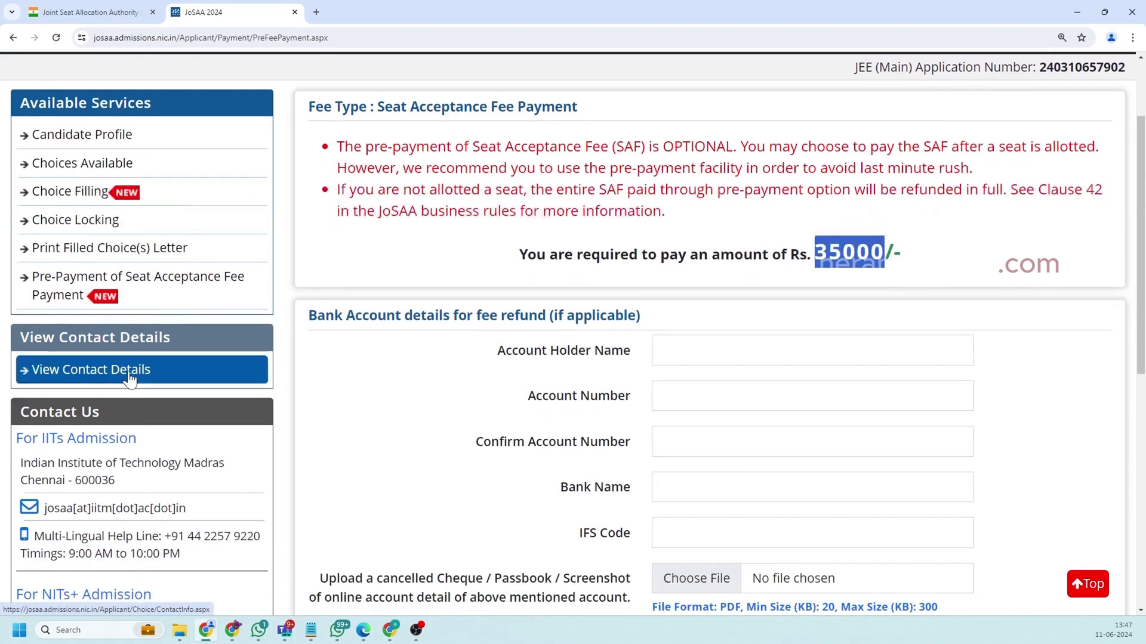
{"action": "left_click", "coordinate": [128, 374]}
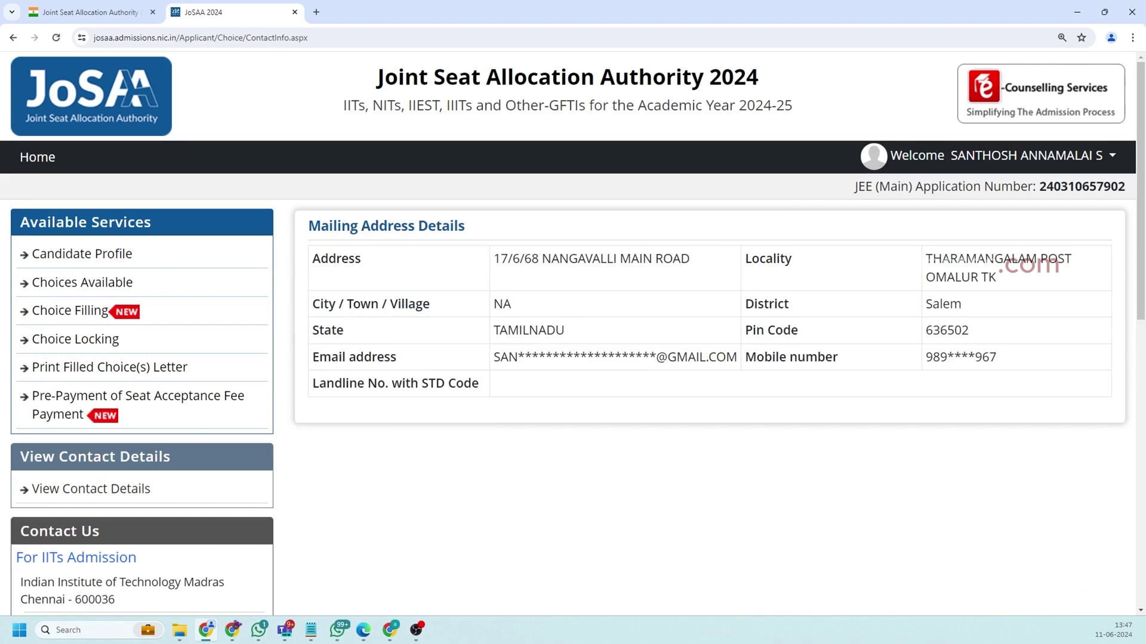
{"action": "scroll", "coordinate": [70, 438], "scroll_direction": "down", "scroll_amount": 1}
{"action": "scroll", "coordinate": [120, 447], "scroll_direction": "down", "scroll_amount": 6}
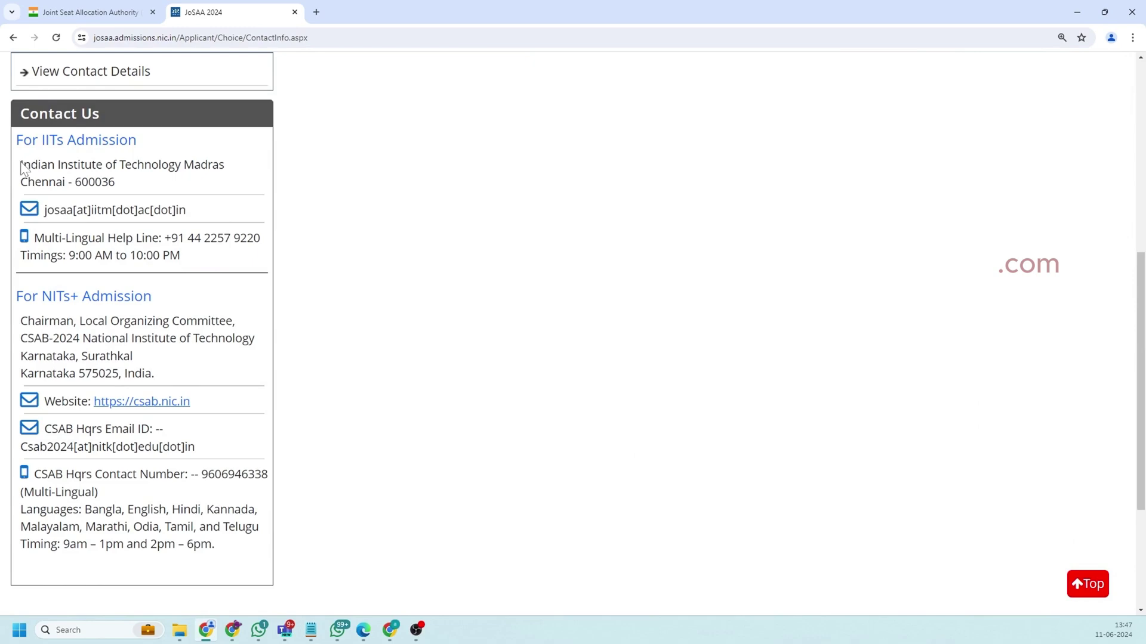
{"action": "scroll", "coordinate": [833, 146], "scroll_direction": "up", "scroll_amount": 7}
{"action": "scroll", "coordinate": [624, 328], "scroll_direction": "down", "scroll_amount": 7}
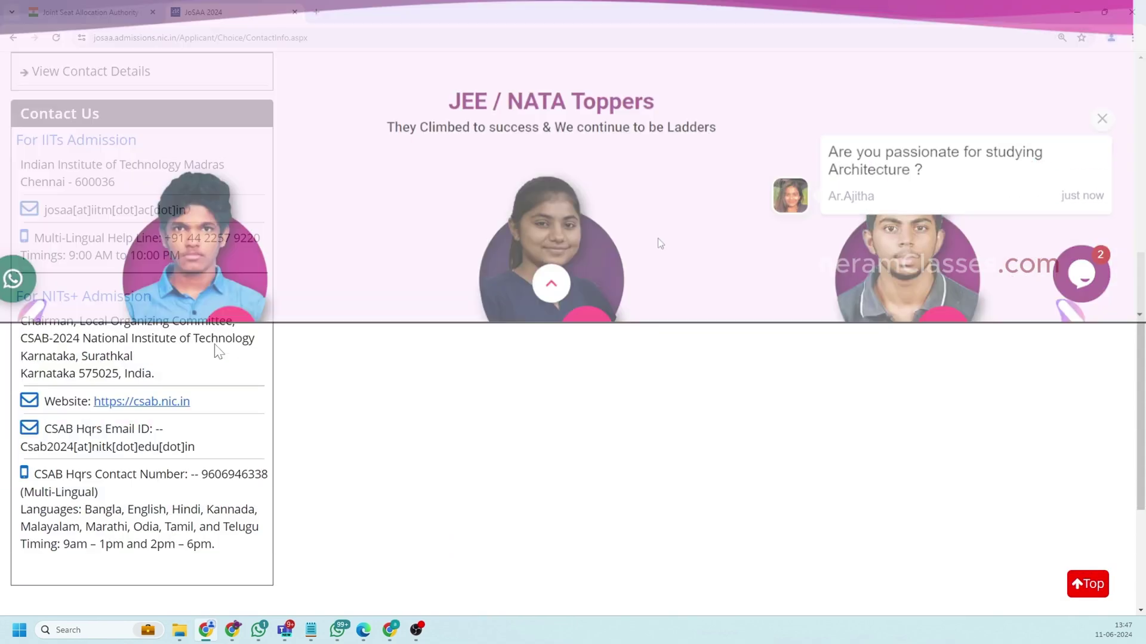
{"action": "scroll", "coordinate": [179, 352], "scroll_direction": "down", "scroll_amount": 1}
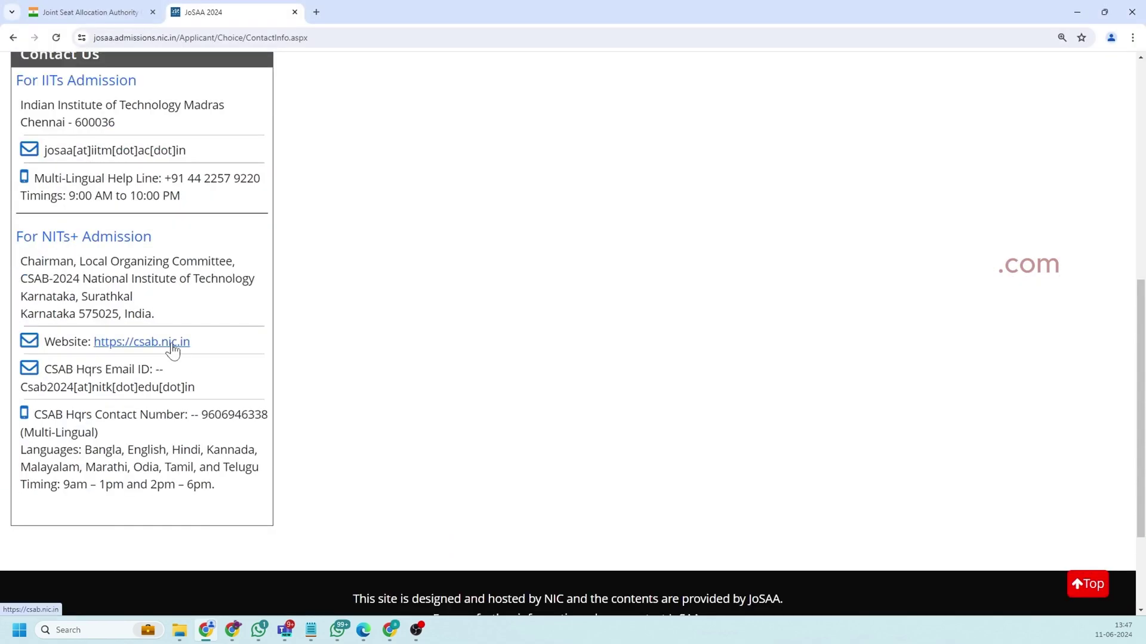
{"action": "scroll", "coordinate": [89, 239], "scroll_direction": "up", "scroll_amount": 8}
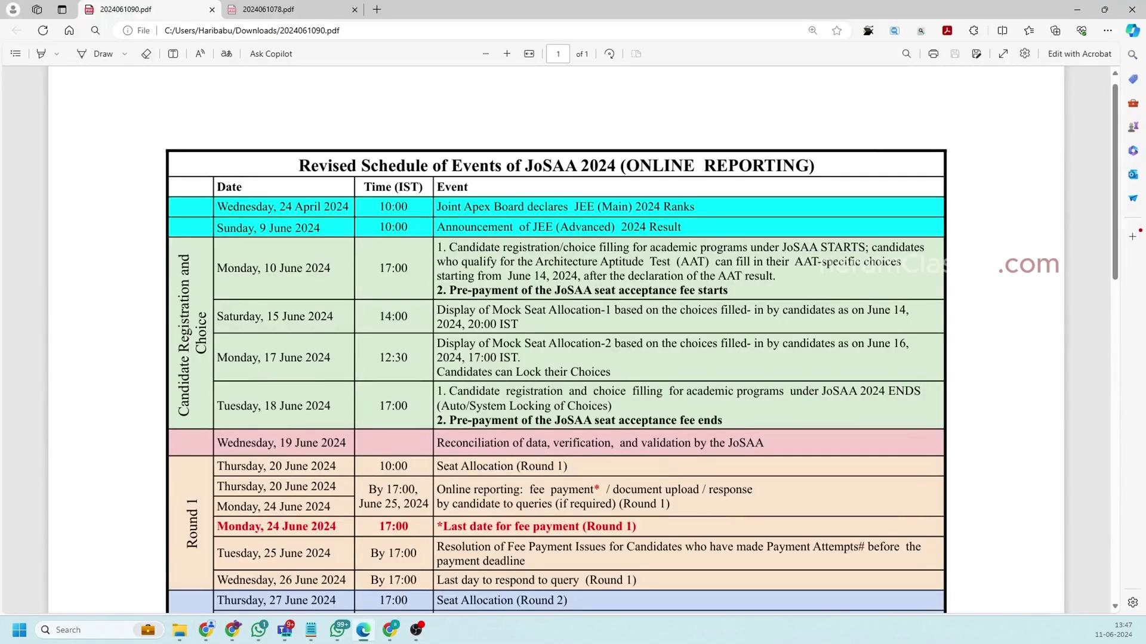
Step: Highlight the Round 1 (20 June 2024) and Round 2 (27 June 2024) allocation dates
{"action": "scroll", "coordinate": [555, 346], "scroll_direction": "down", "scroll_amount": 2}
{"action": "scroll", "coordinate": [554, 340], "scroll_direction": "down", "scroll_amount": 2}
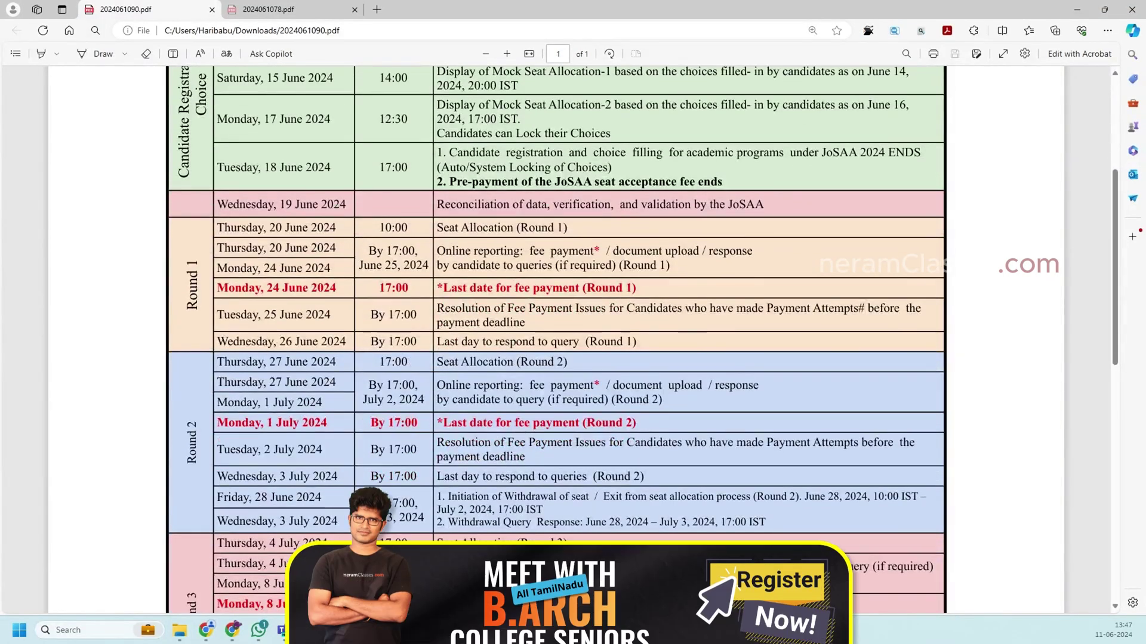
{"action": "scroll", "coordinate": [555, 340], "scroll_direction": "up", "scroll_amount": 1}
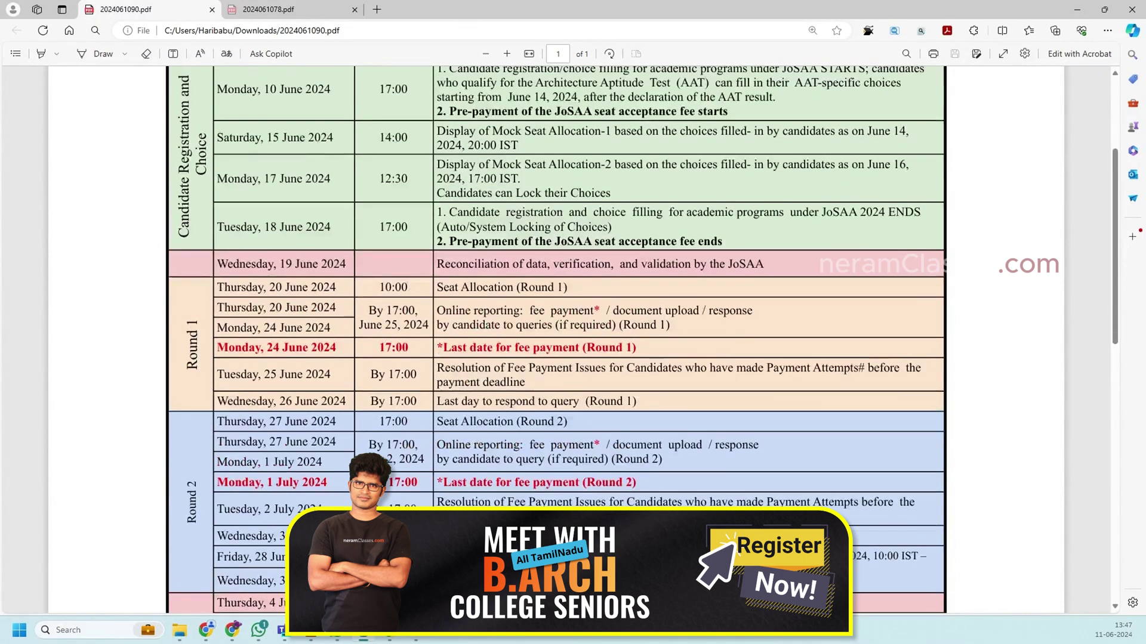
{"action": "left_click_drag", "start_coordinate": [269, 287], "coordinate": [336, 287]}
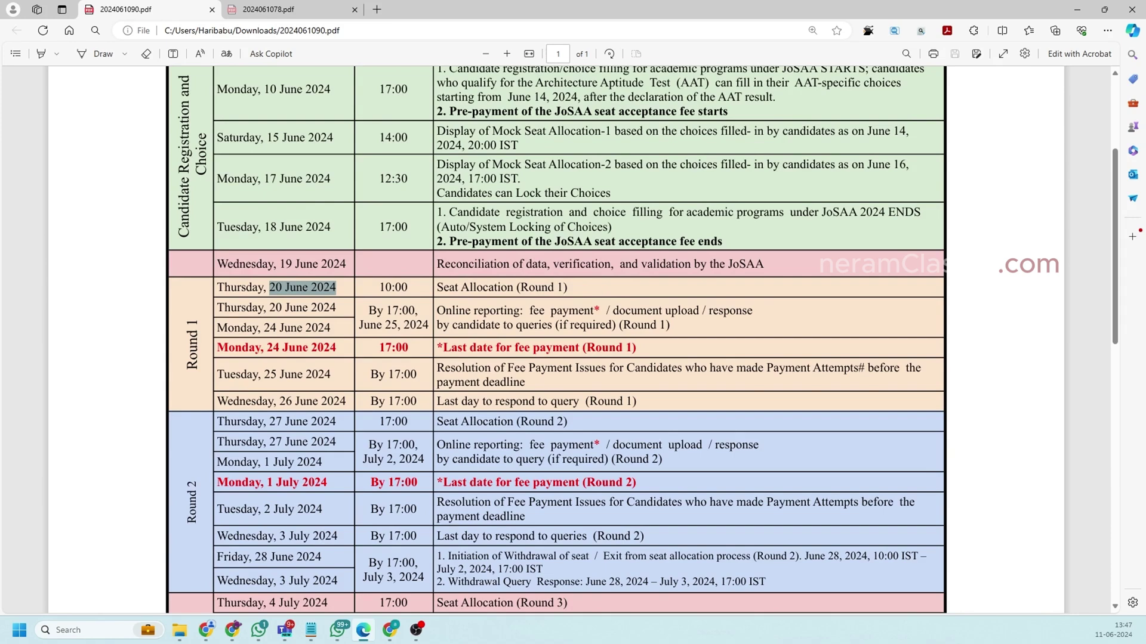
{"action": "scroll", "coordinate": [555, 340], "scroll_direction": "down", "scroll_amount": 2}
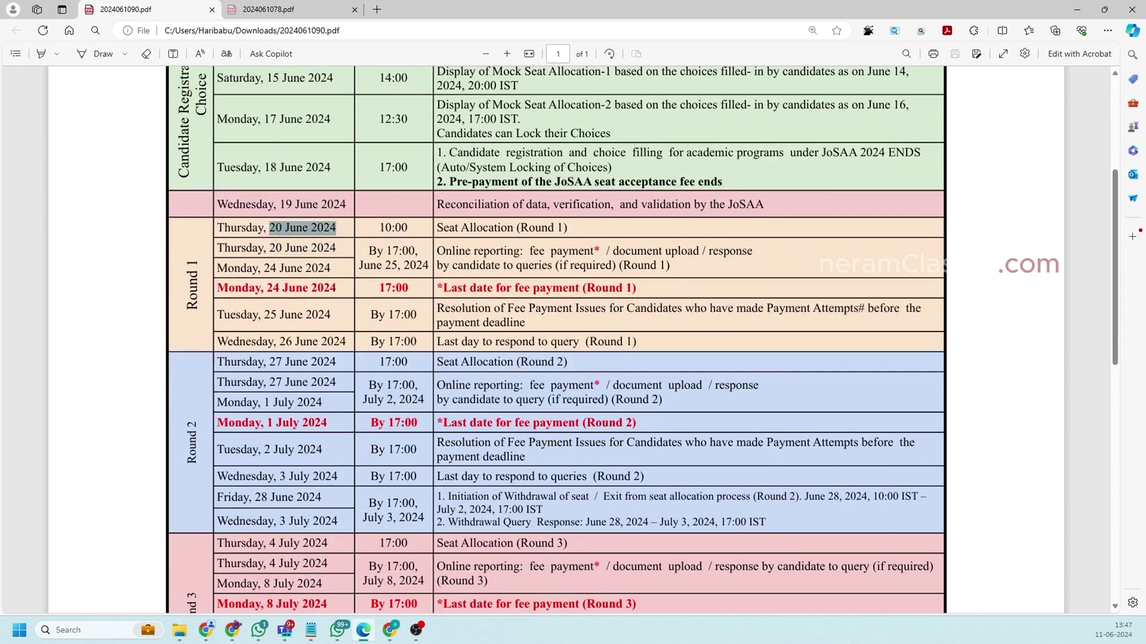
{"action": "left_click_drag", "start_coordinate": [269, 361], "coordinate": [336, 362]}
Step: Check the Round 5 withdrawal text and July 23, 2024 date, then follow the csab.nic.in link
{"action": "scroll", "coordinate": [342, 371], "scroll_direction": "down", "scroll_amount": 2}
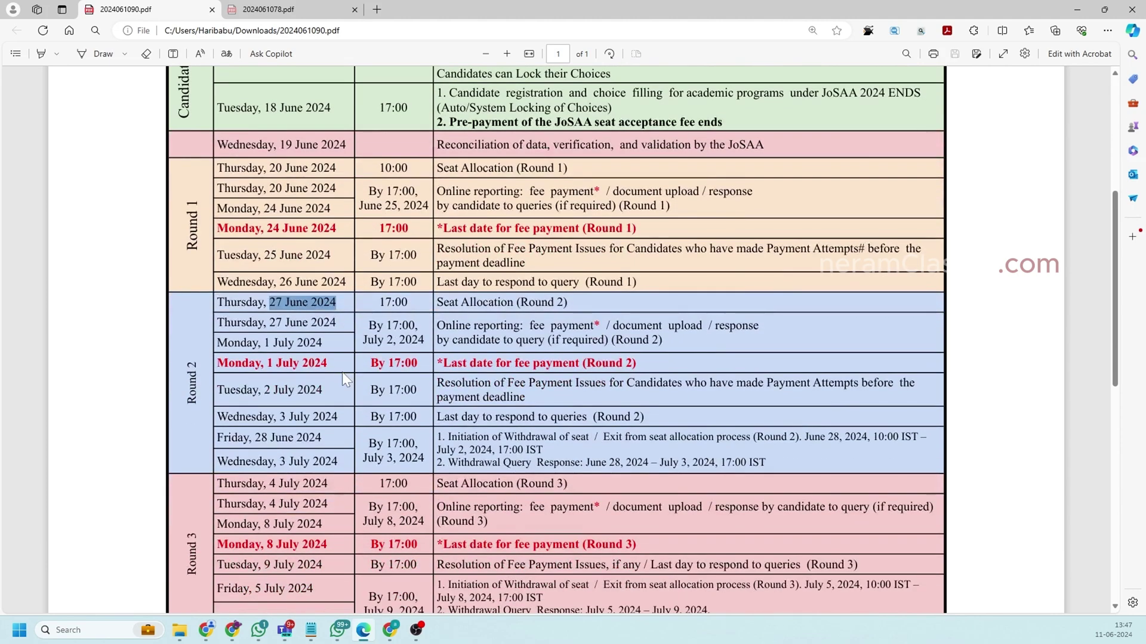
{"action": "scroll", "coordinate": [555, 341], "scroll_direction": "down", "scroll_amount": 10}
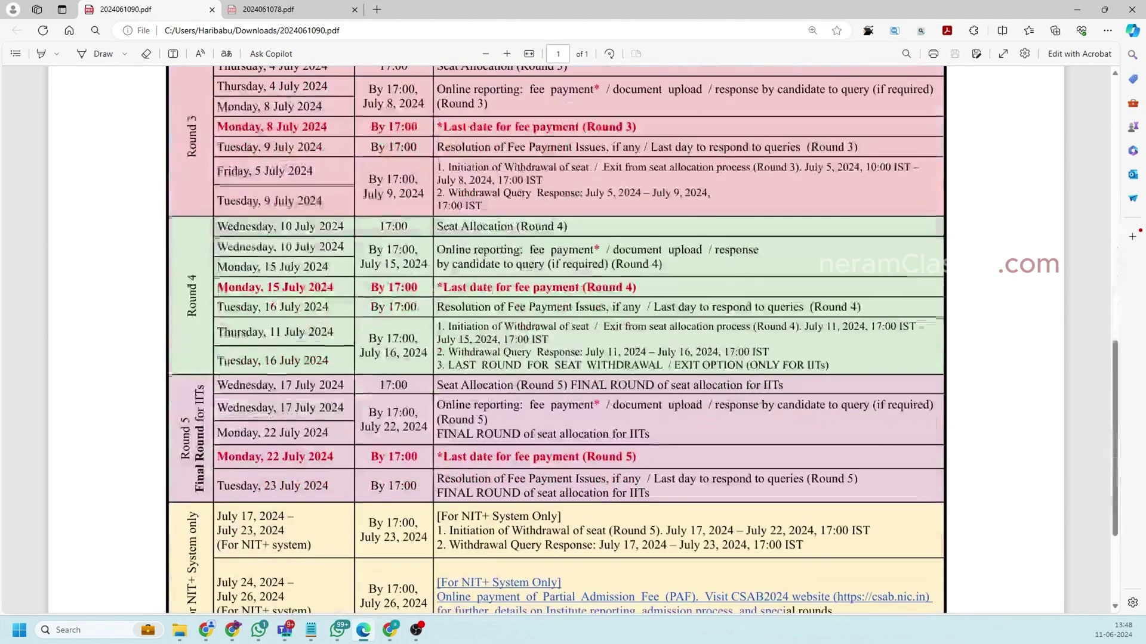
{"action": "scroll", "coordinate": [555, 340], "scroll_direction": "up", "scroll_amount": 2}
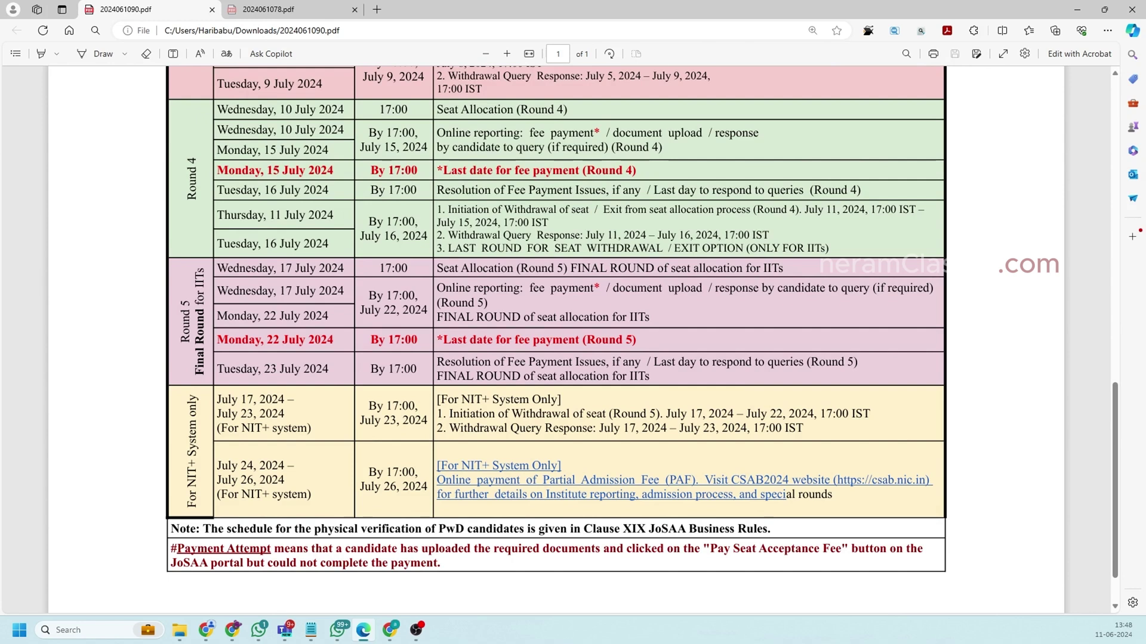
{"action": "left_click_drag", "start_coordinate": [508, 414], "coordinate": [721, 414]}
{"action": "left_click", "coordinate": [283, 406]}
{"action": "left_click_drag", "start_coordinate": [283, 406], "coordinate": [247, 414]}
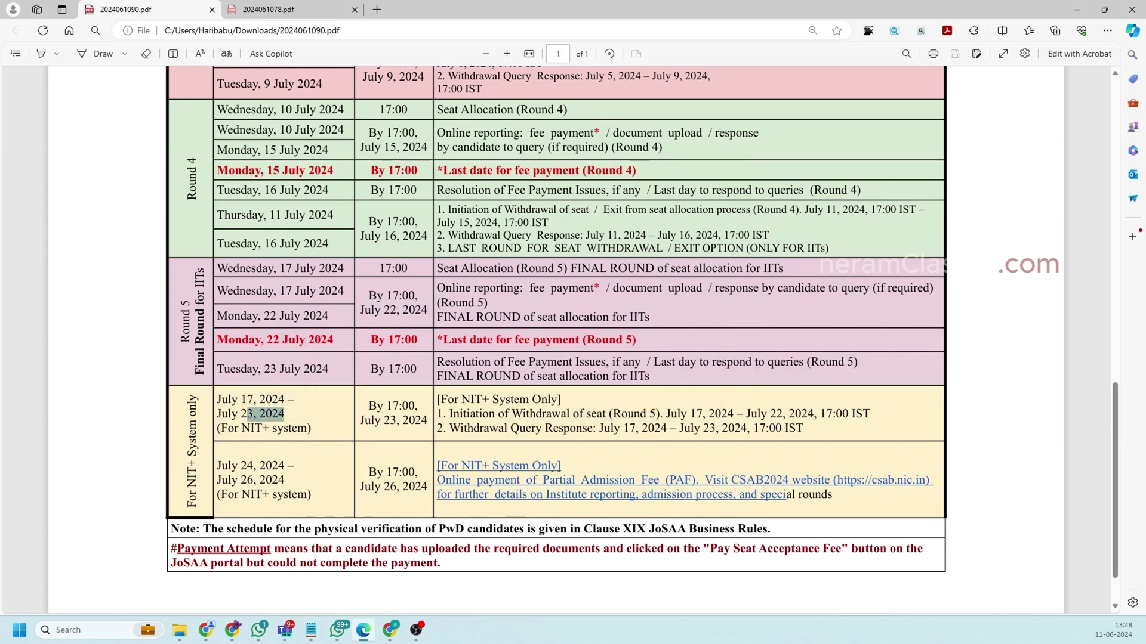
{"action": "scroll", "coordinate": [328, 437], "scroll_direction": "down", "scroll_amount": 1}
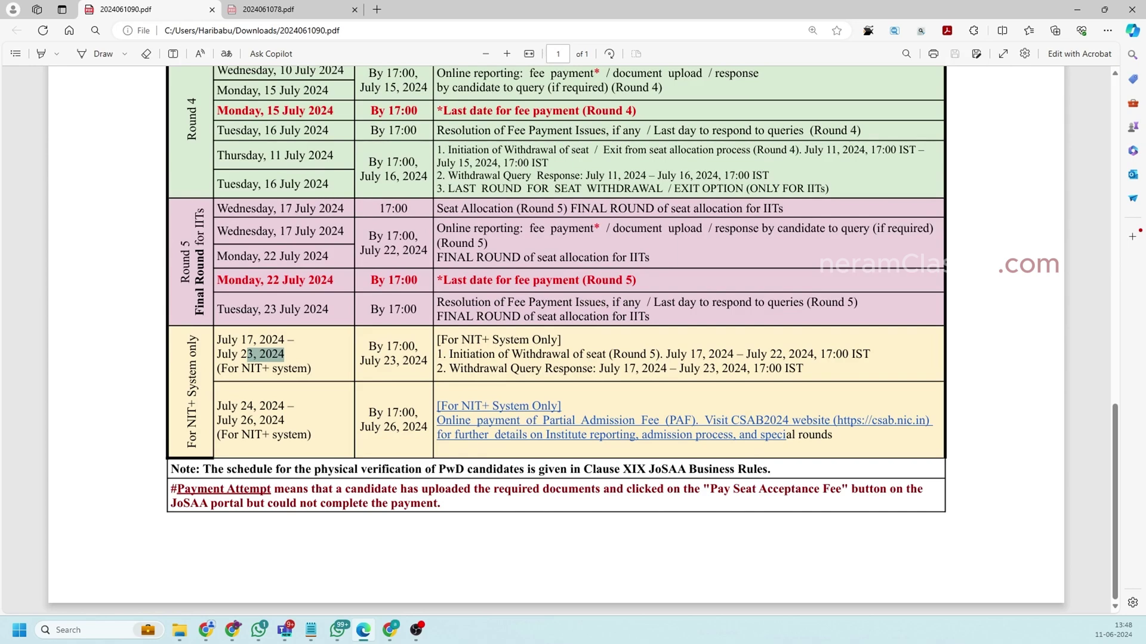
{"action": "left_click", "coordinate": [854, 421]}
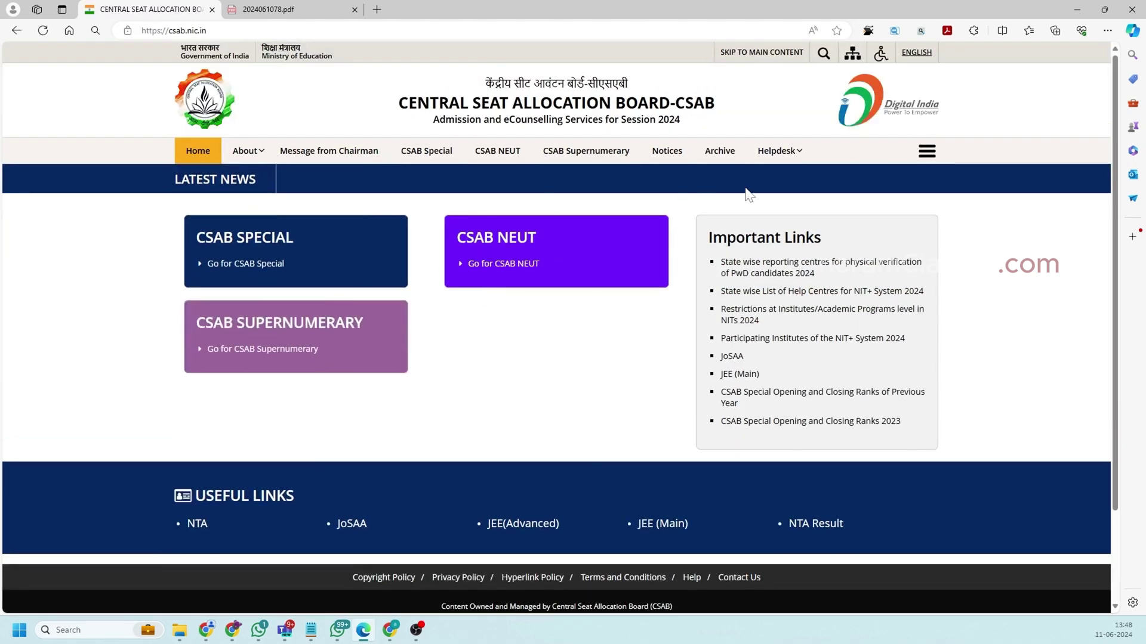
Step: Go back from the CSAB site and bring up the portal's account options for logging out
{"action": "key", "text": "alt+Left"}
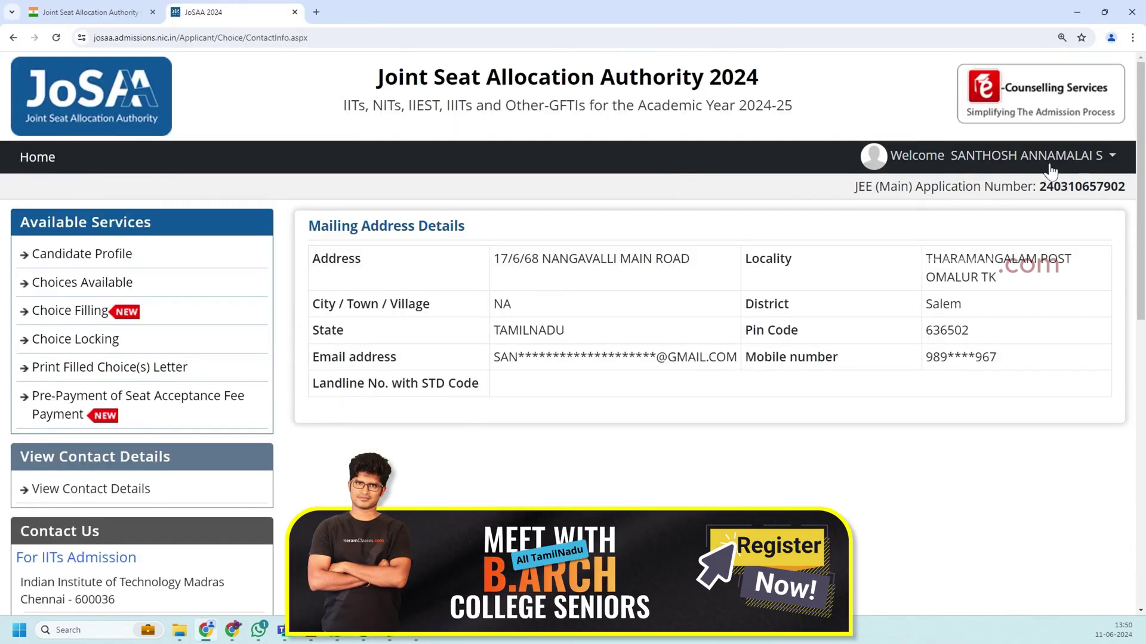
{"action": "left_click", "coordinate": [1051, 160]}
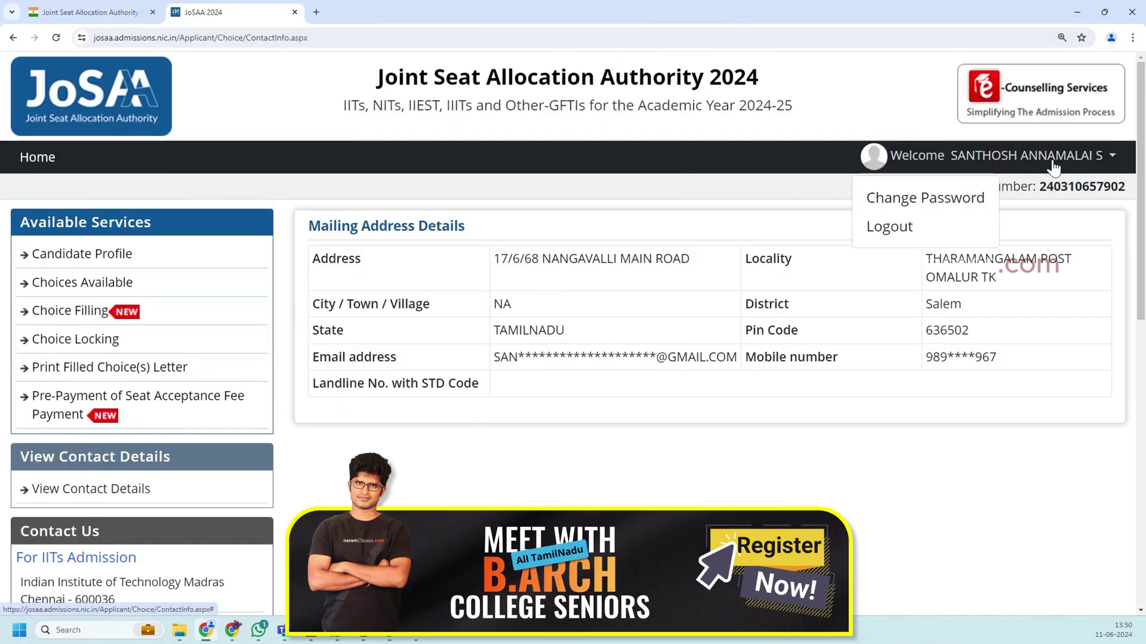
Step: Log out of the candidate account and close the logged-out tab
{"action": "left_click", "coordinate": [904, 238]}
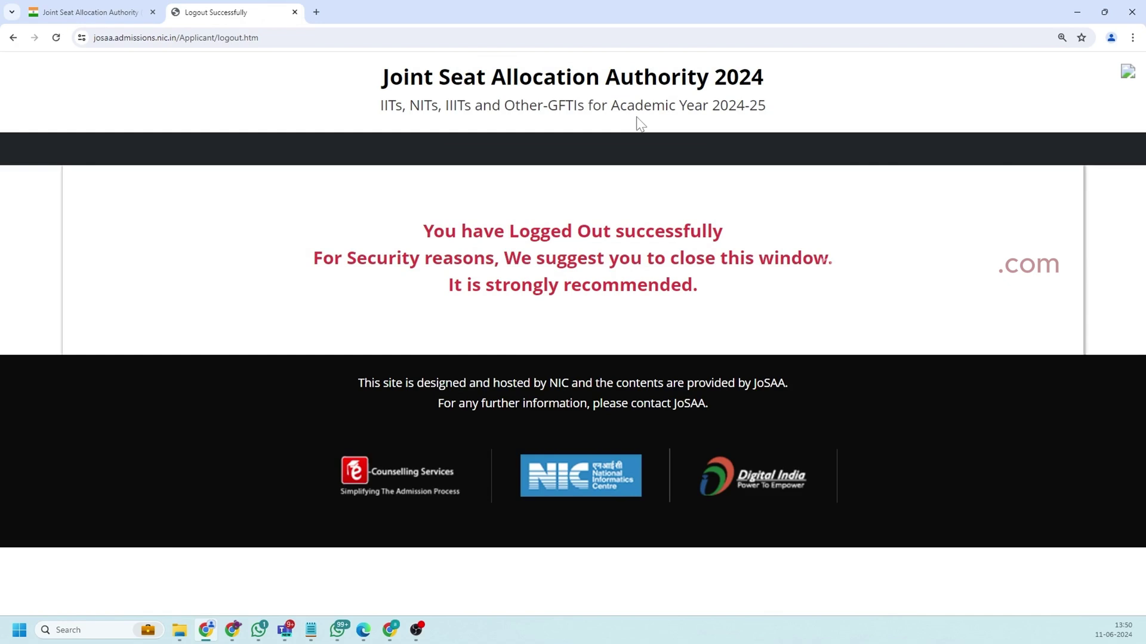
{"action": "key", "text": "ctrl+w"}
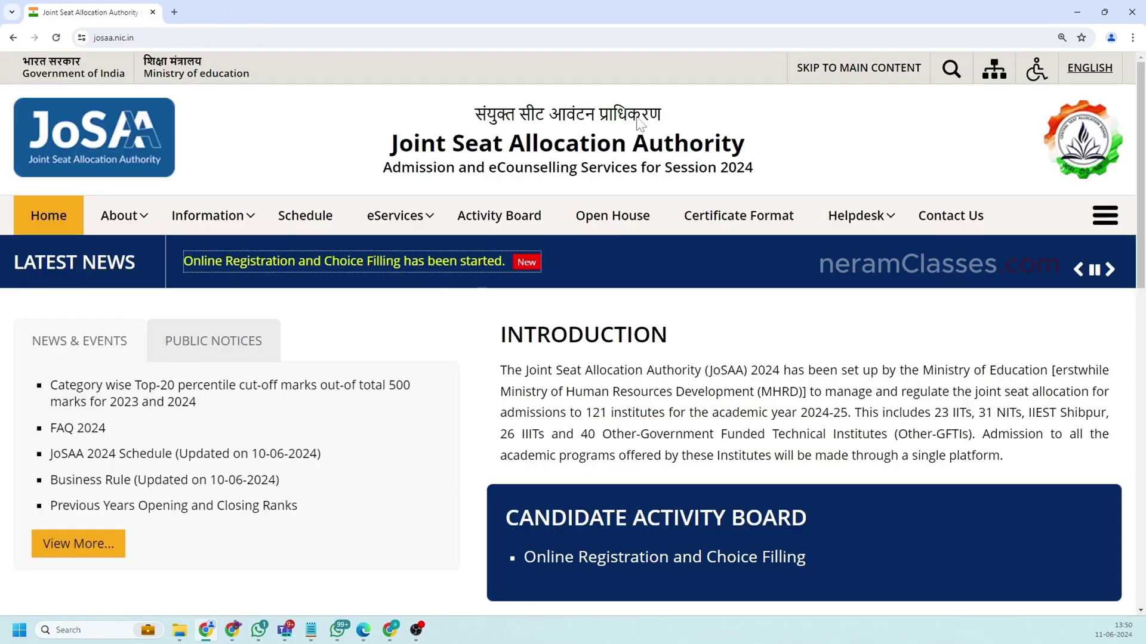